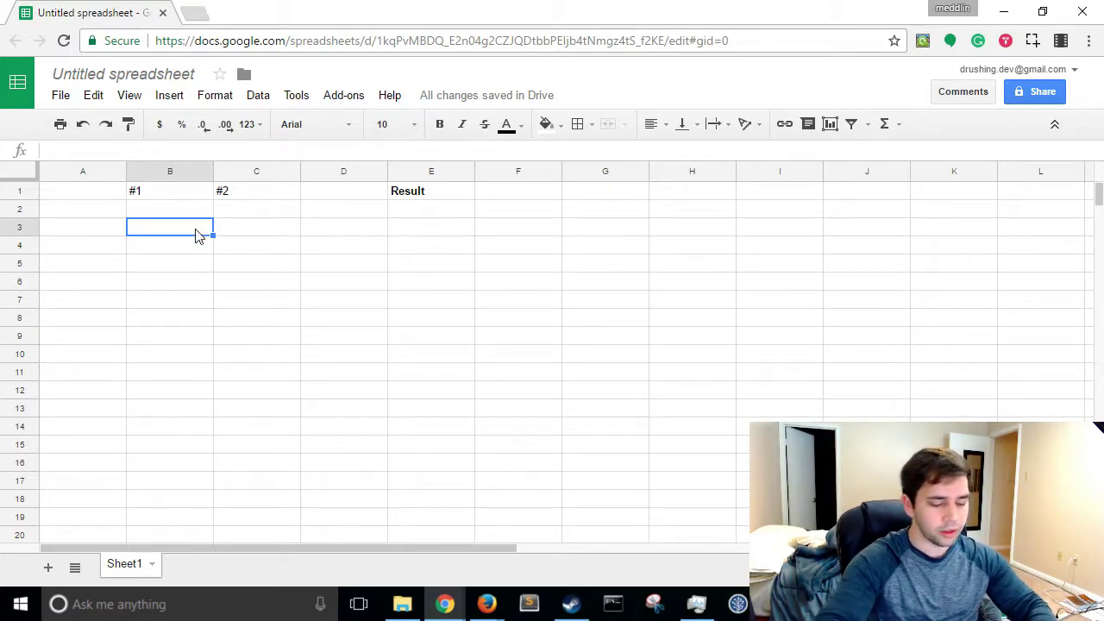
- Enter 10 in cell B3 under #1 and 5 in cell C3 under #2
text(10)
key(Tab)
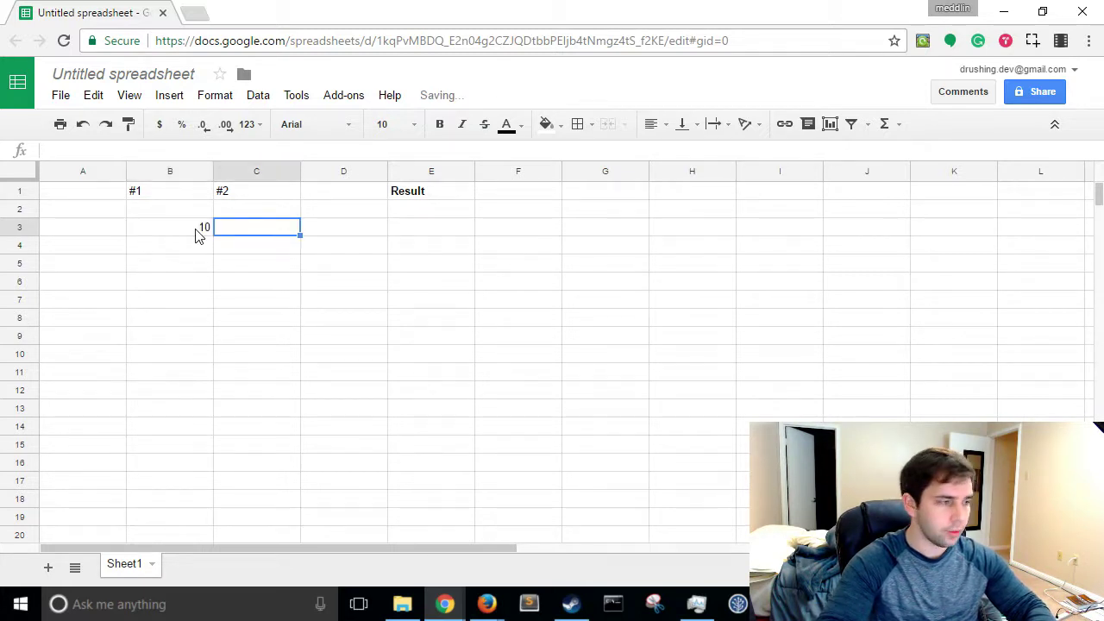
text(5)
key(Tab)
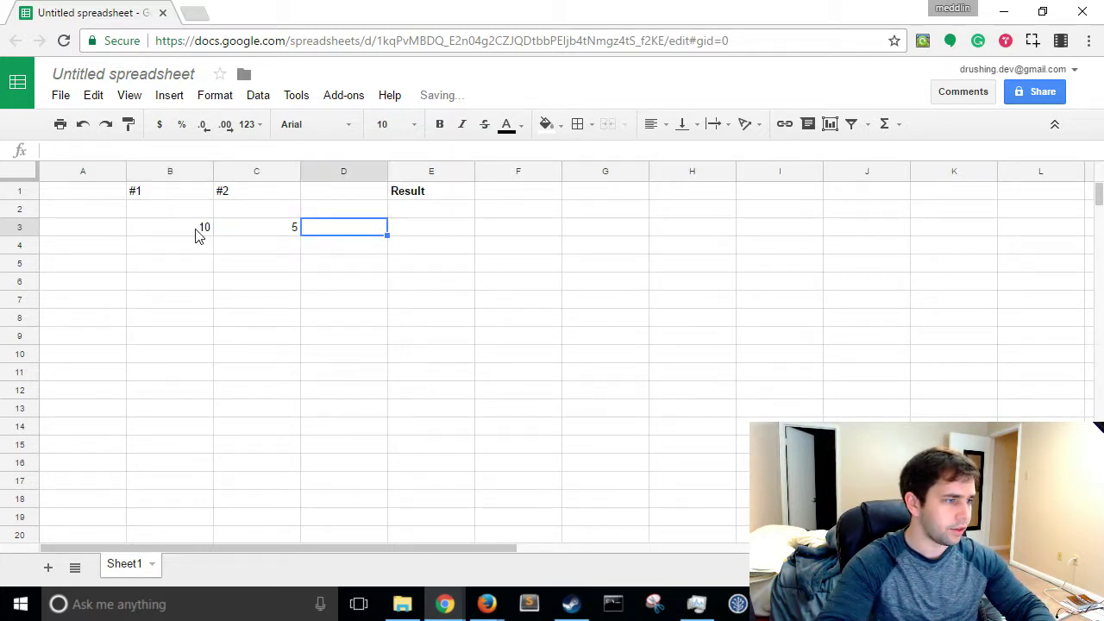
key(Tab)
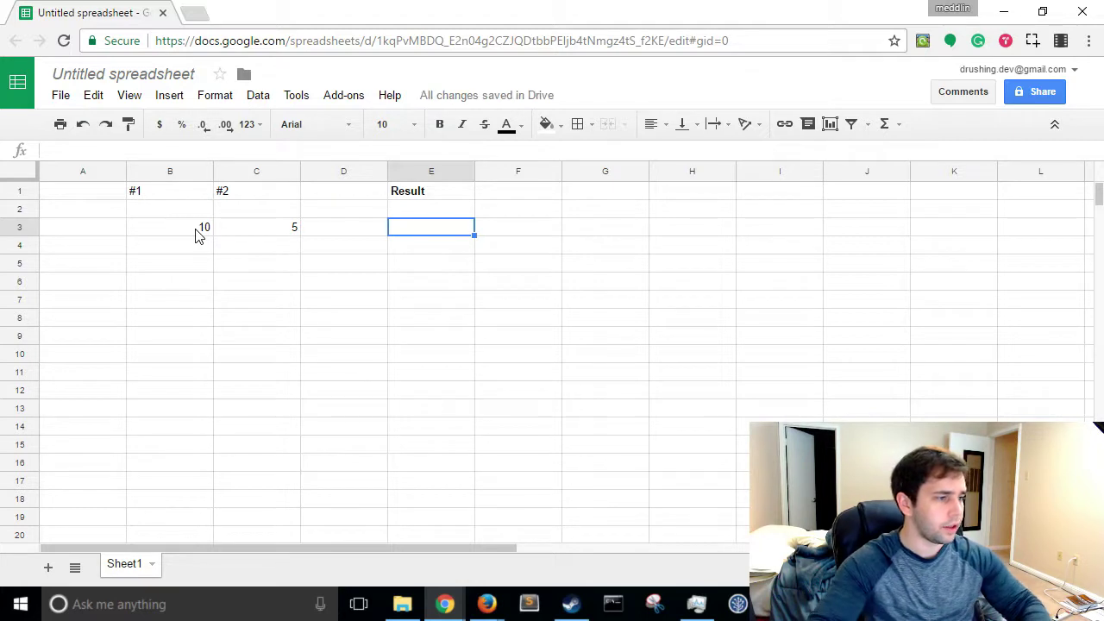
- Start an ADD formula in cell E3 of the Result column, up to its opening parenthesis
drag(419, 230, 422, 300)
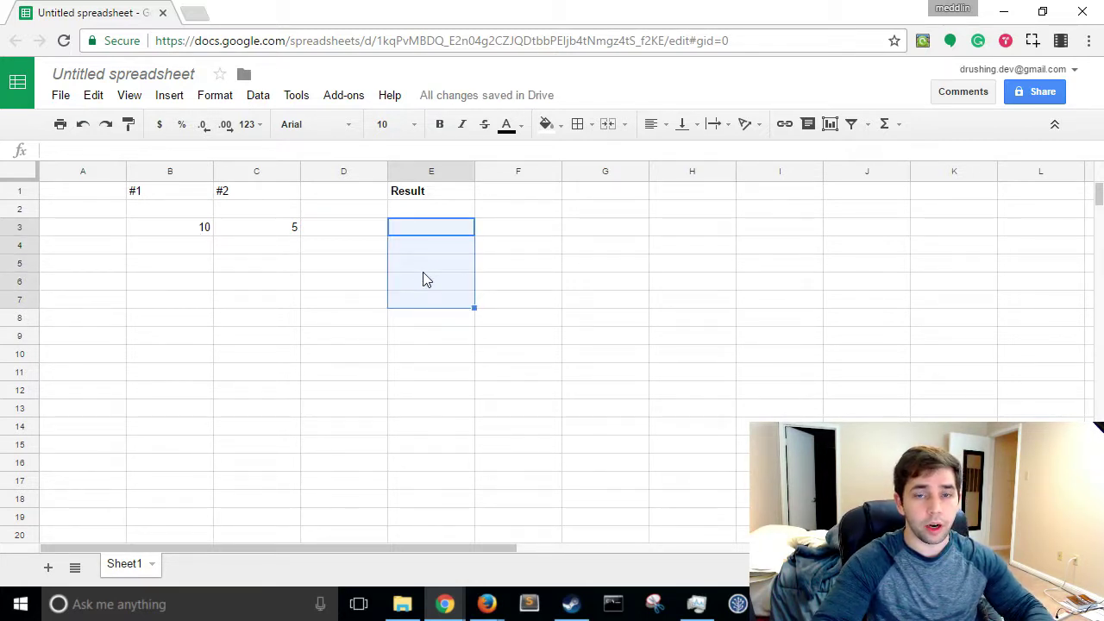
click(416, 242)
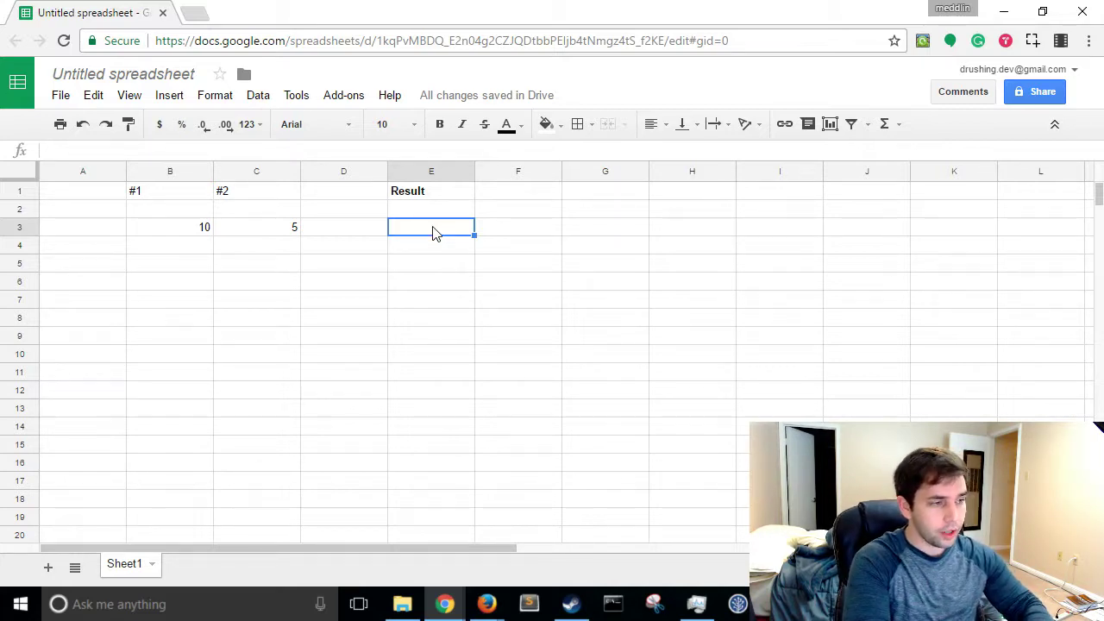
text(=)
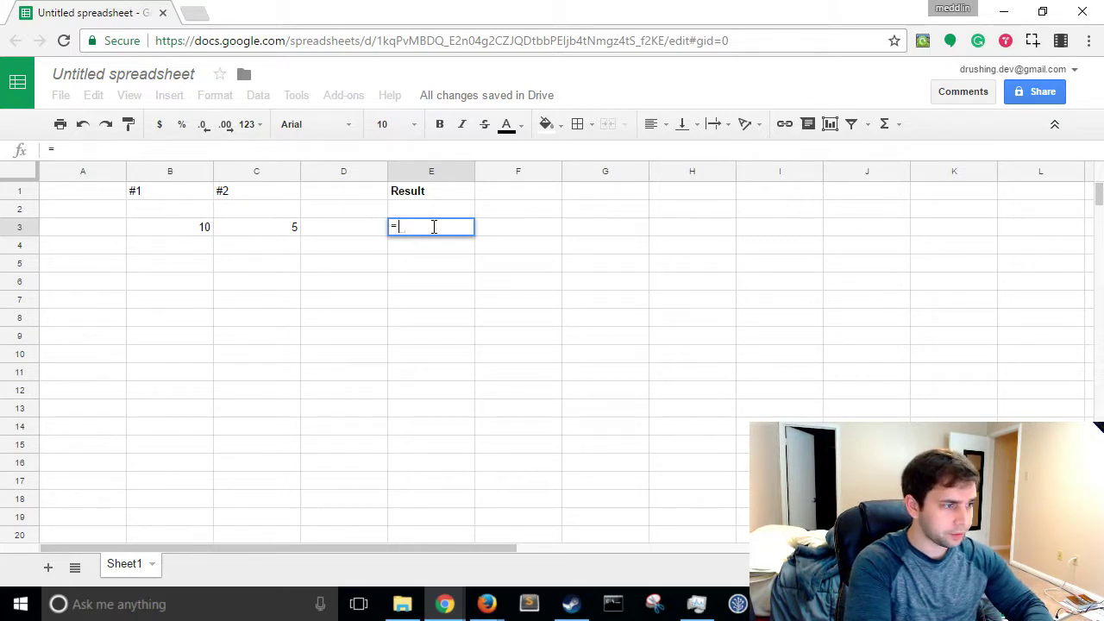
text(S)
key(BackSpace)
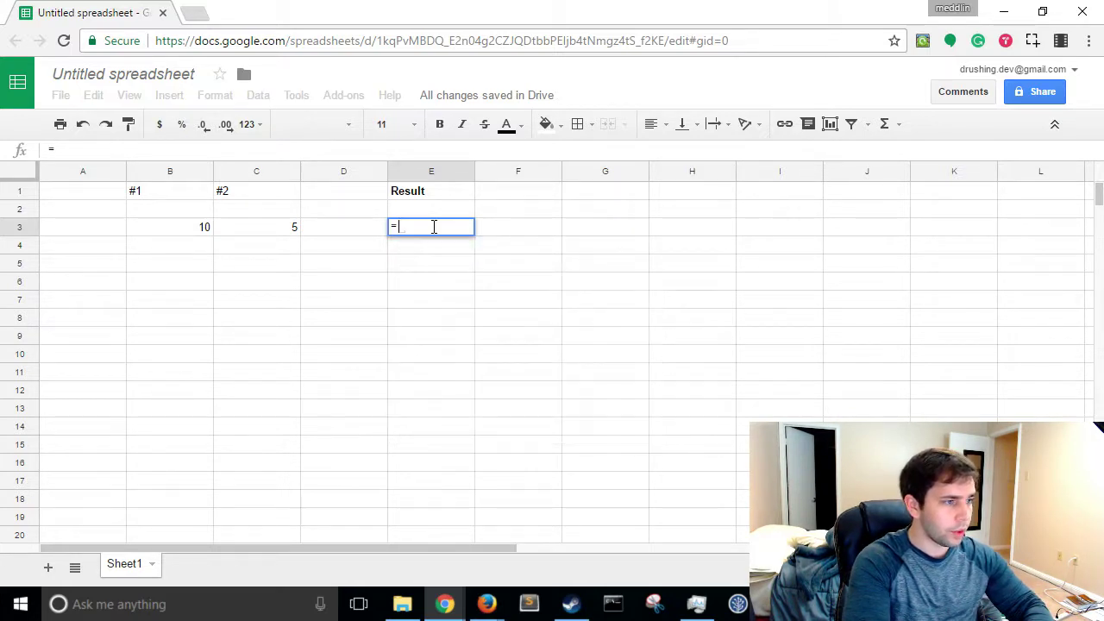
text(ADD)
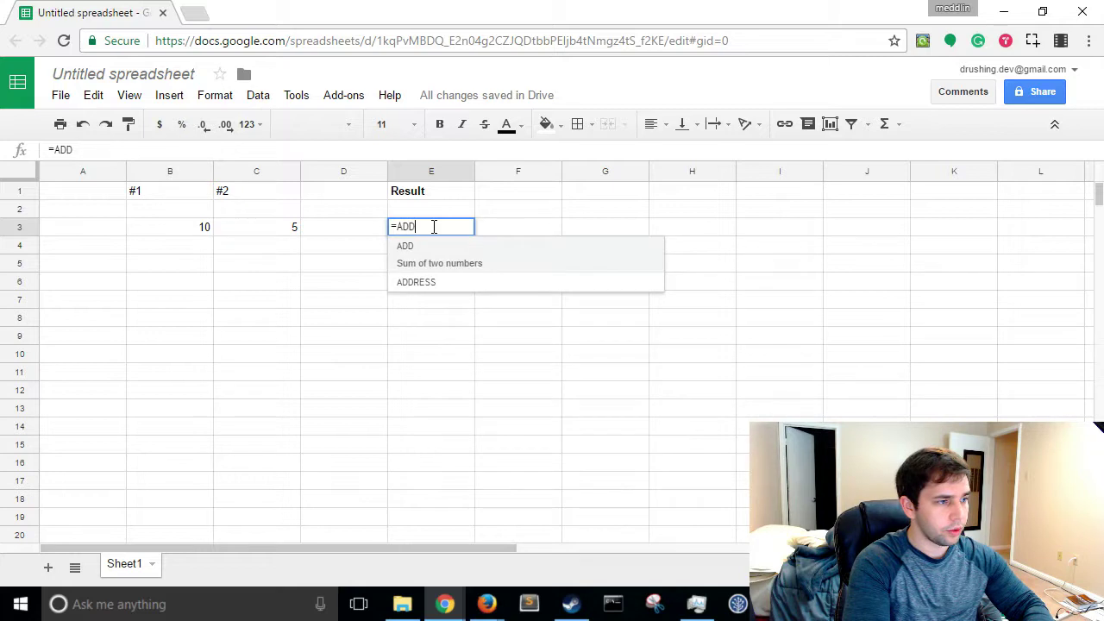
text(()
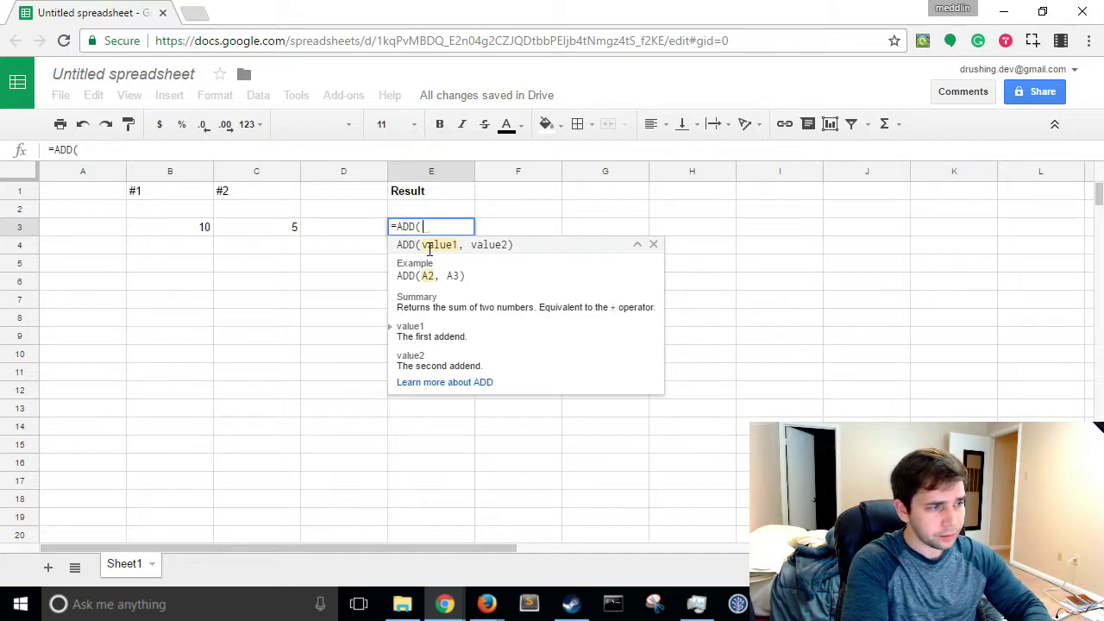
- Try the literal numbers 10 and 5 as the ADD arguments in E3, and clear them again
text(10,5)
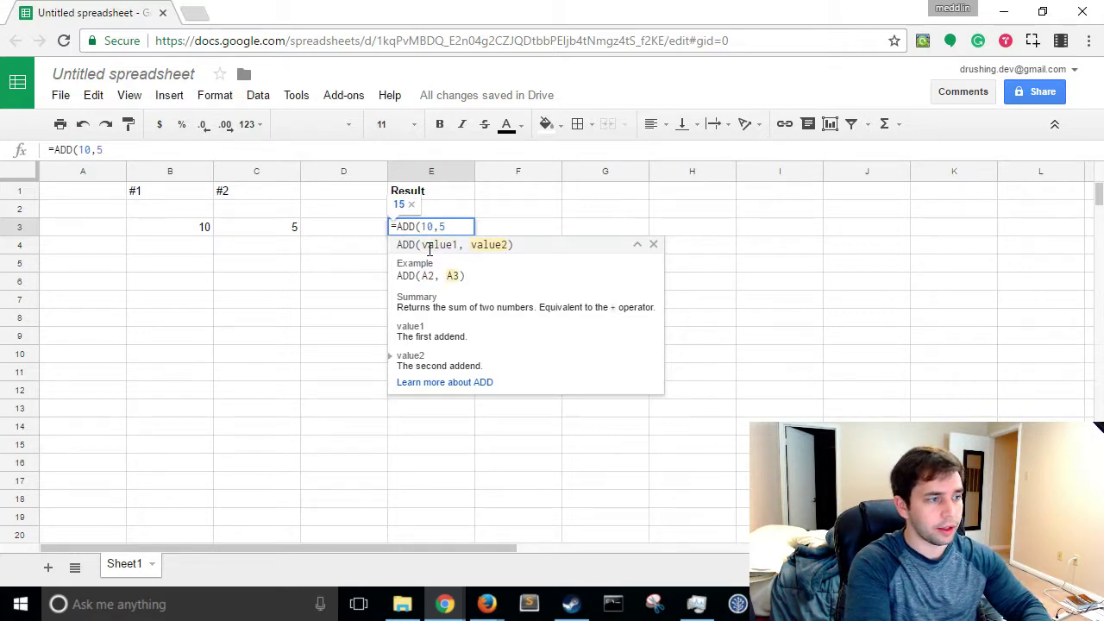
text())
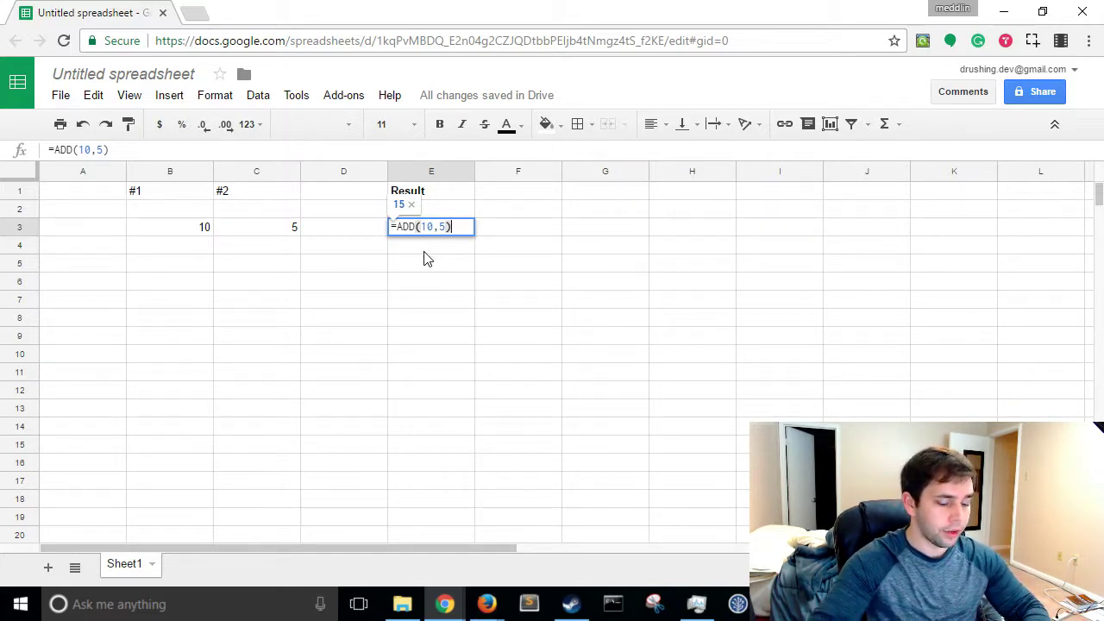
key(BackSpace)
key(BackSpace)
key(BackSpace)
key(BackSpace)
key(BackSpace)
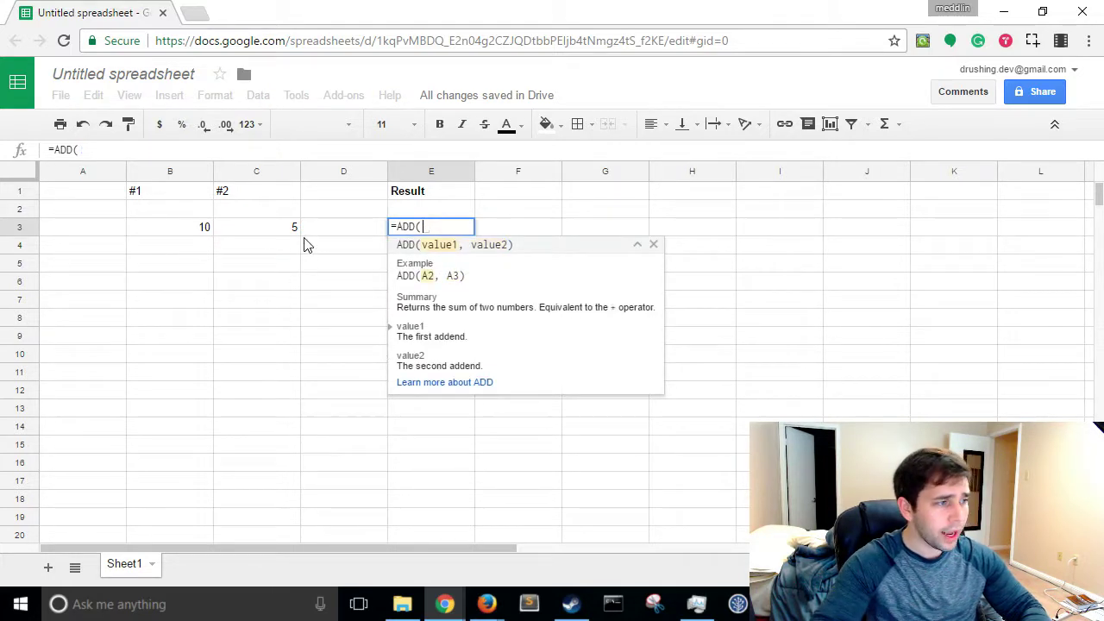
drag(143, 230, 257, 228)
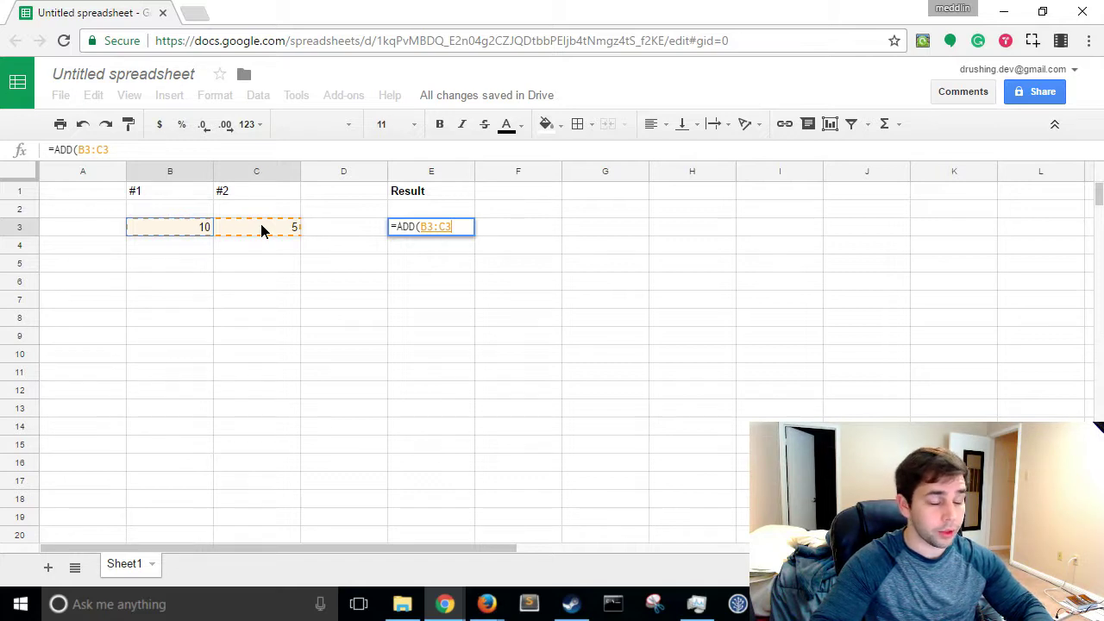
drag(263, 231, 193, 234)
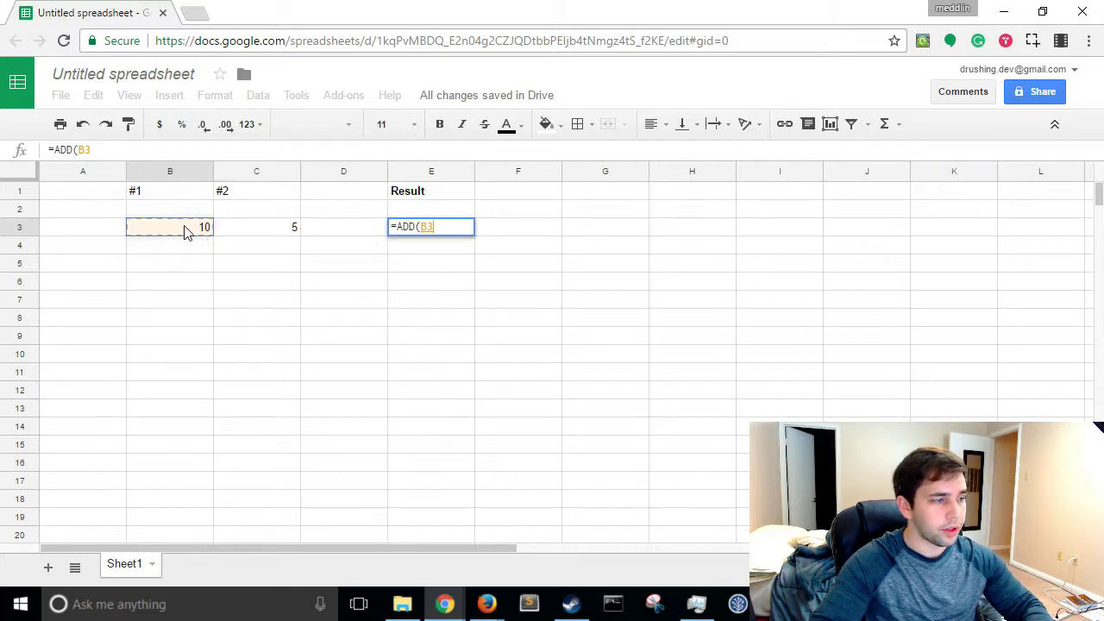
click(125, 234)
click(440, 229)
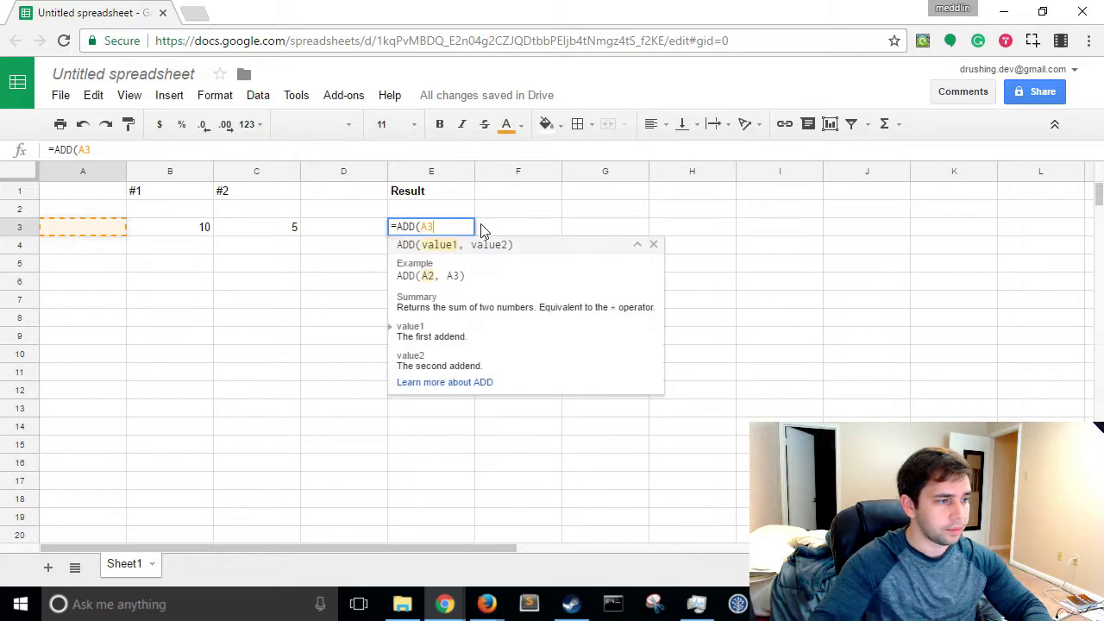
key(BackSpace)
key(BackSpace)
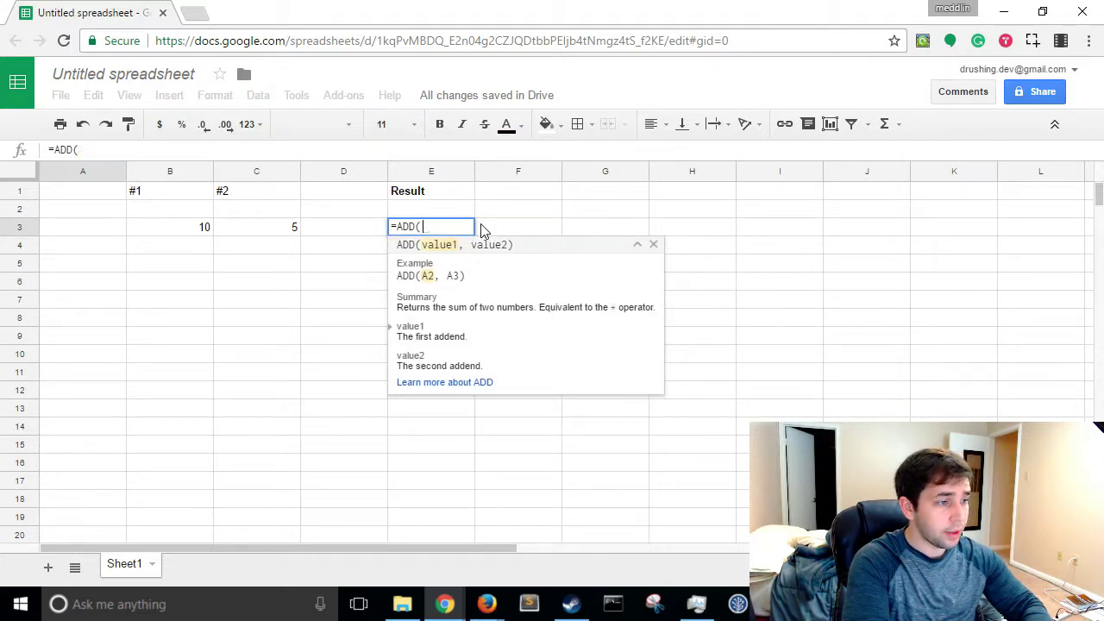
- Complete the formula in E3 with cell references so it reads =ADD(B3,C3)
text(B3,)
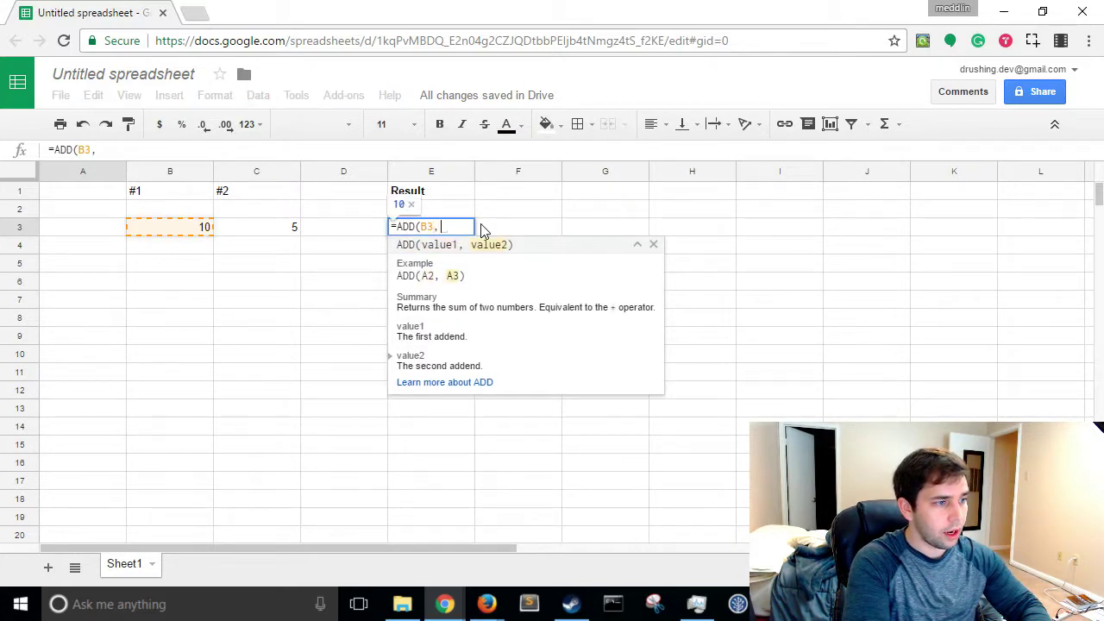
text(C3))
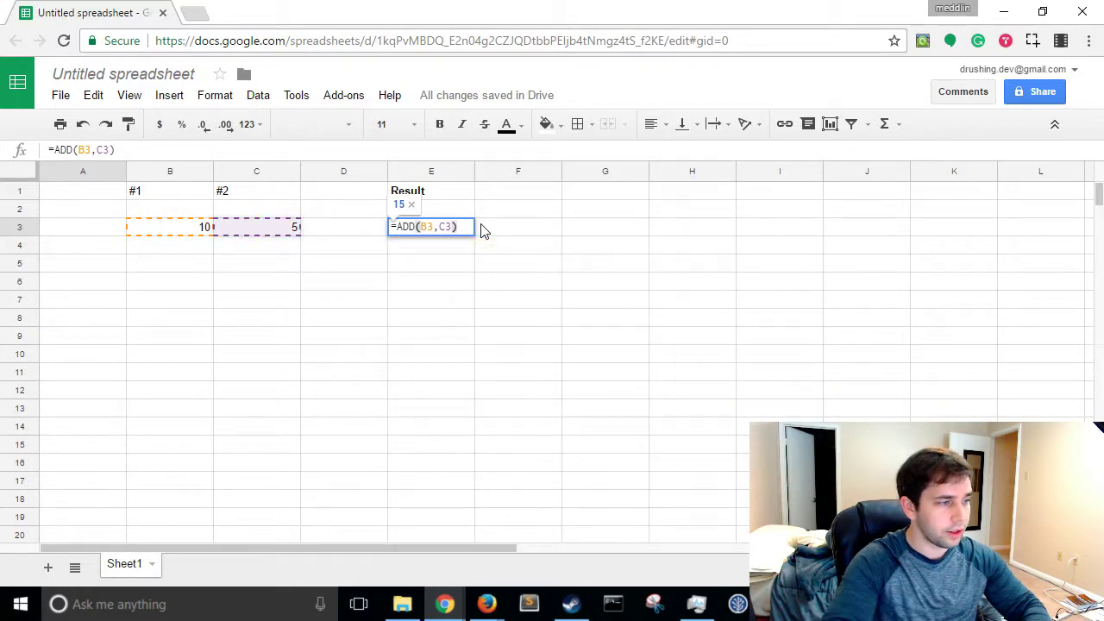
key(Return)
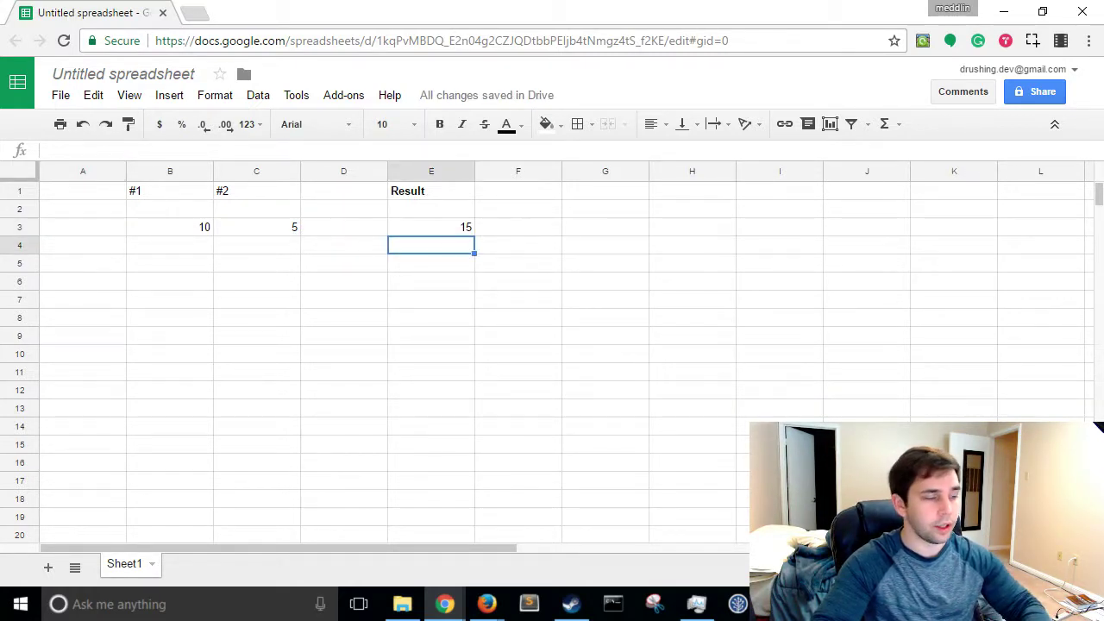
- Enter 10 in cell B4 and 5 in cell C4 as the second pair of numbers
click(198, 247)
text(10)
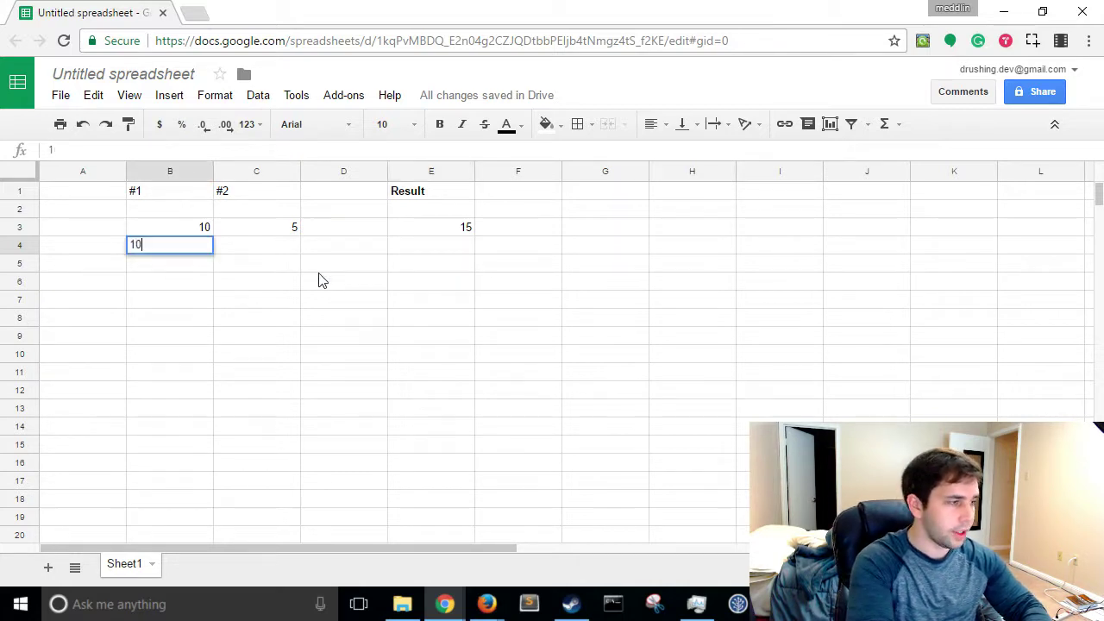
key(Tab)
text(5)
key(Tab)
key(Tab)
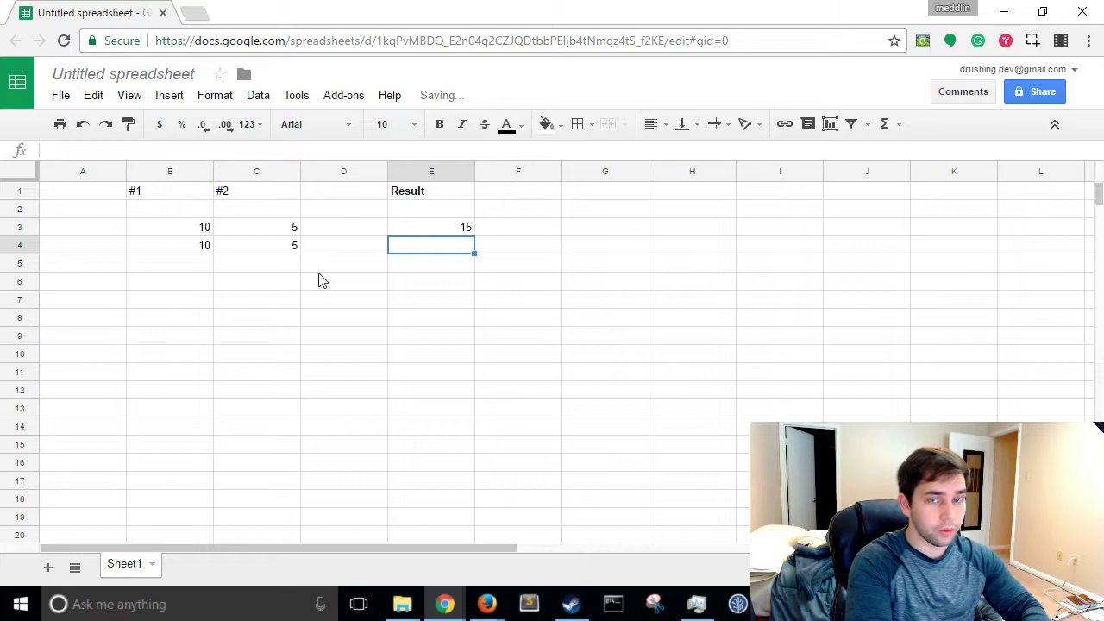
- Enter the subtraction formula =MINUS(B4,C4) in result cell E4
text(=)
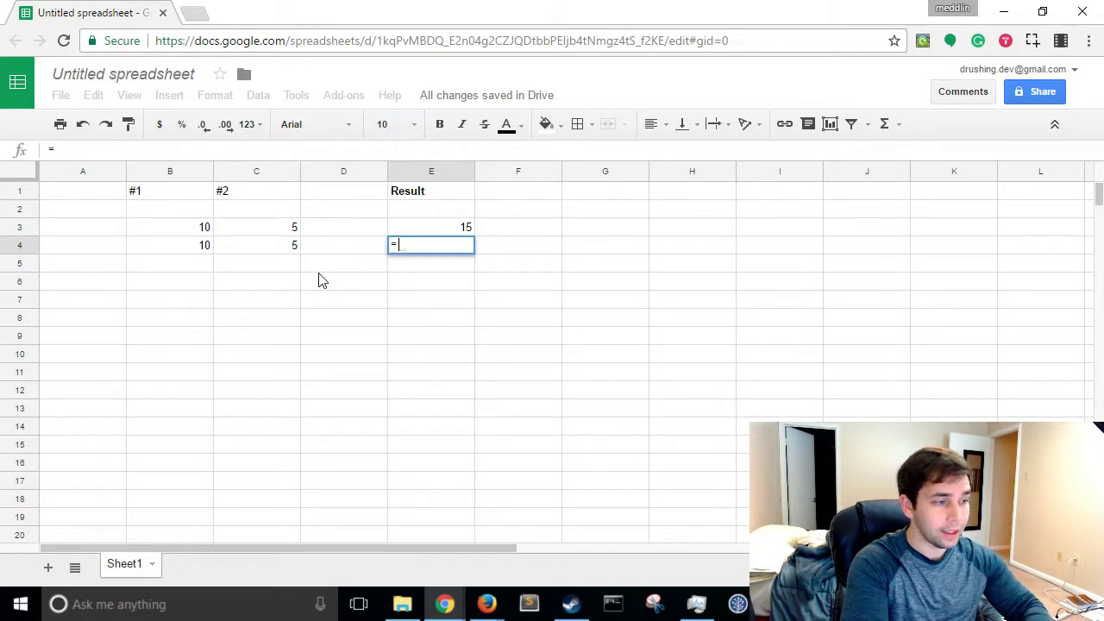
text(MINUS()
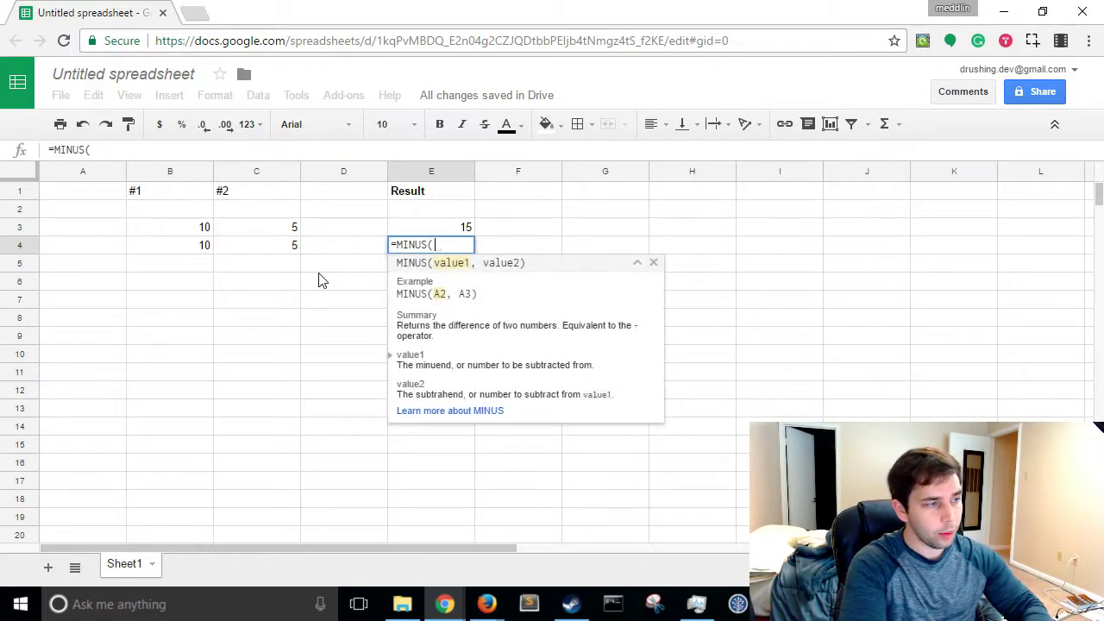
text(B4)
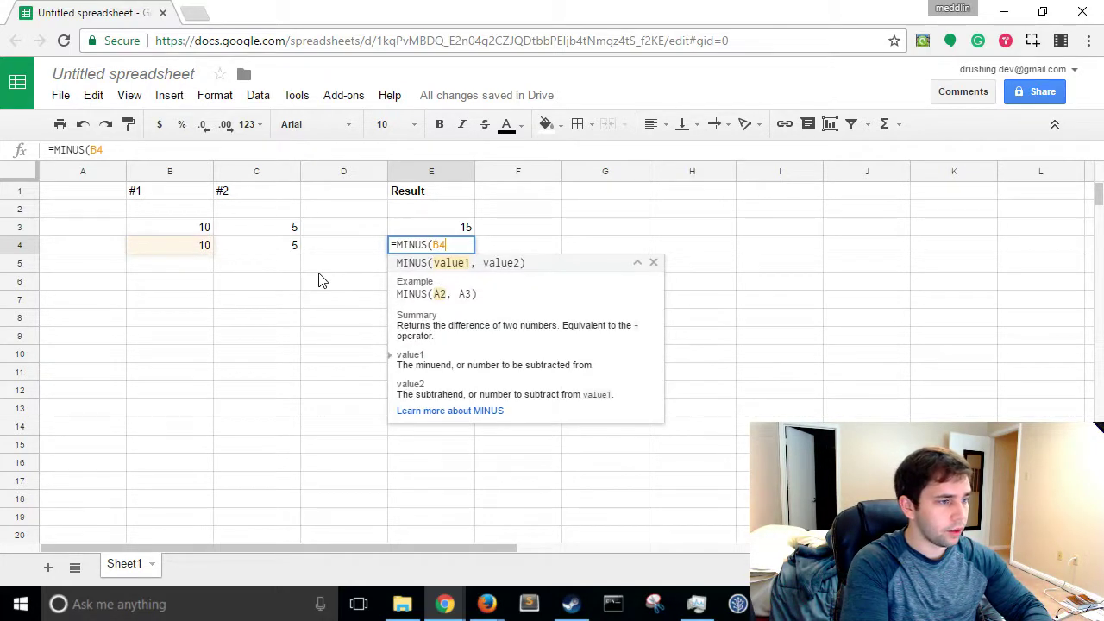
text(,C4))
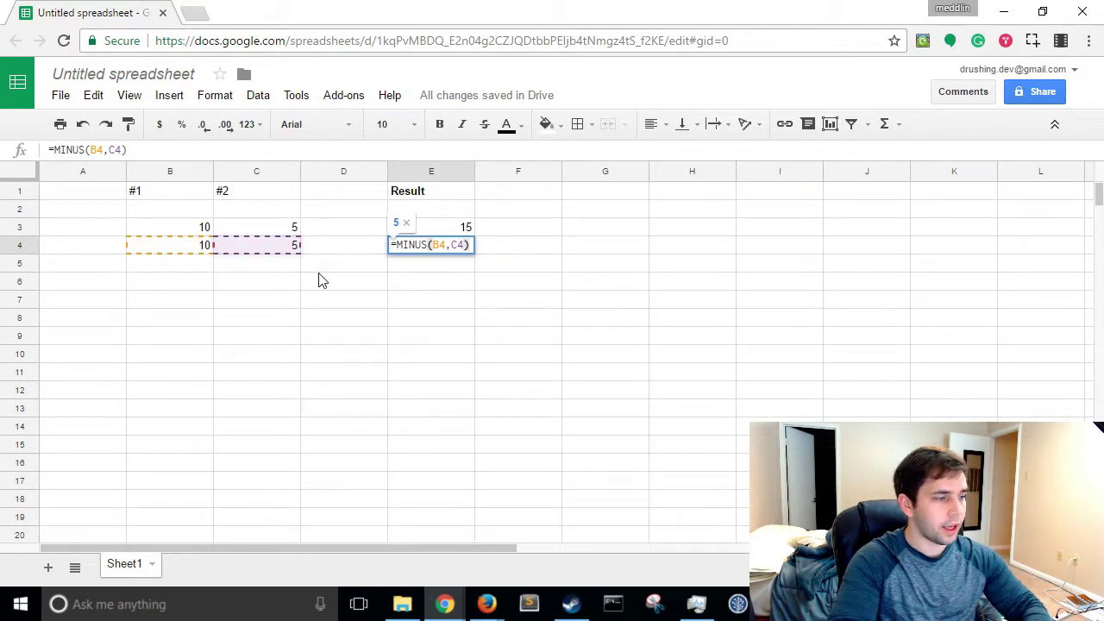
key(Return)
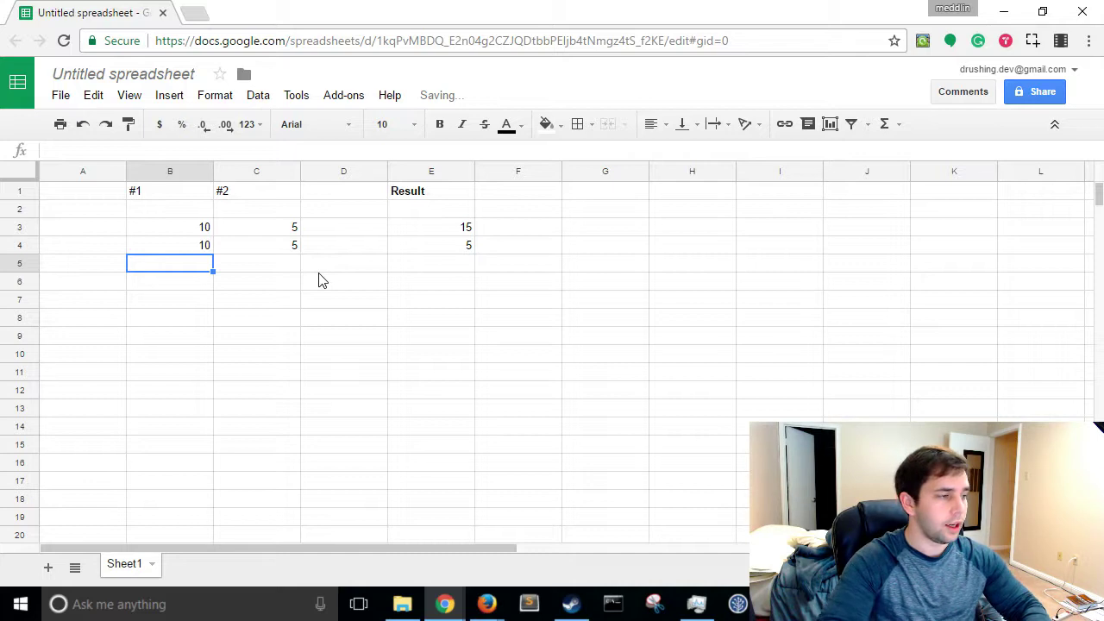
- Enter 10 in cell B5 and 5 in cell C5 as the third pair of numbers
text(10)
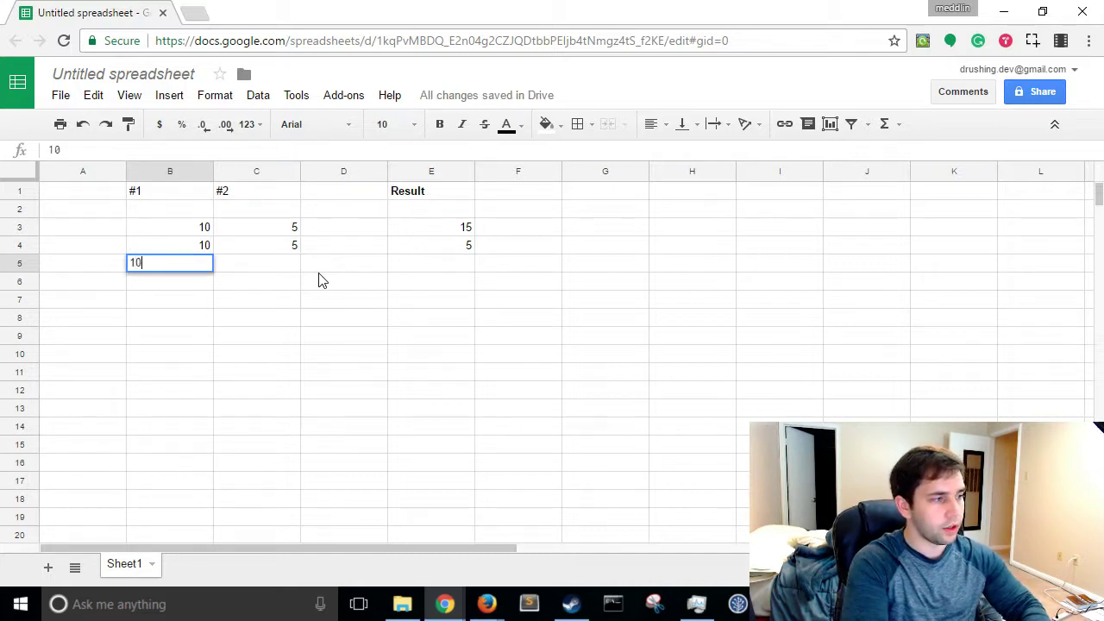
key(Tab)
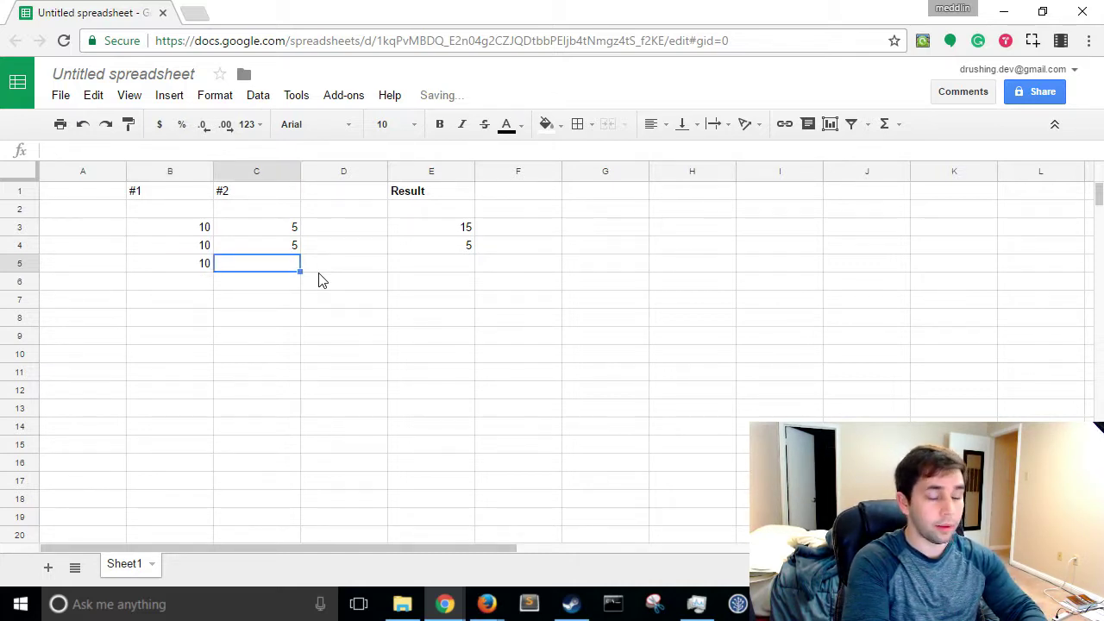
text(5)
key(Tab)
key(Tab)
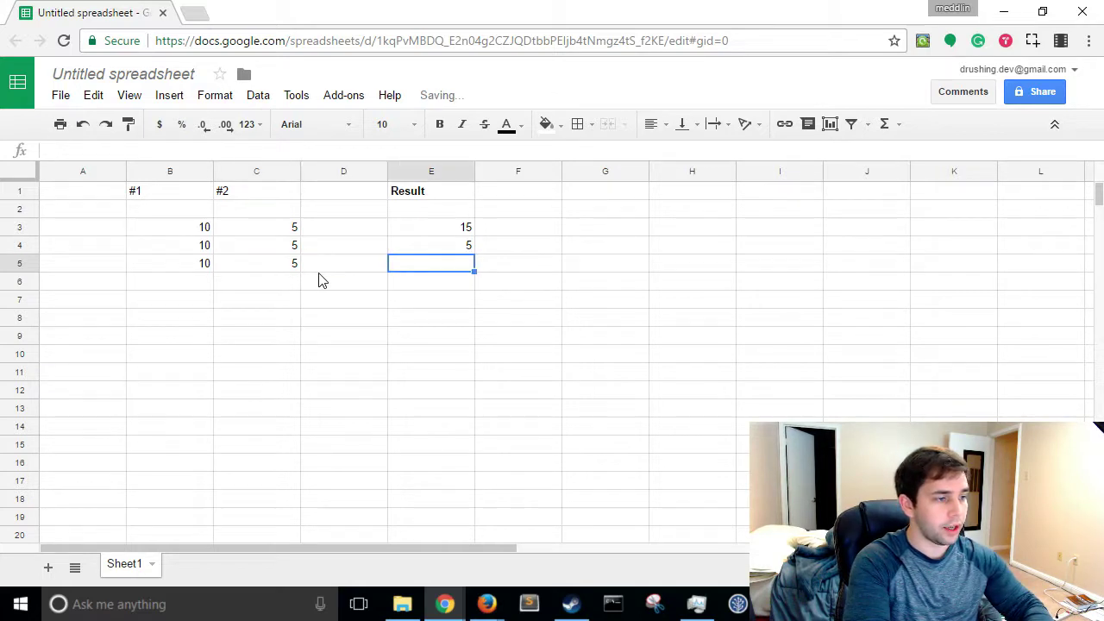
- Enter the multiplication formula =MULTIPLY(B5,C5) in result cell E5
text(=MU)
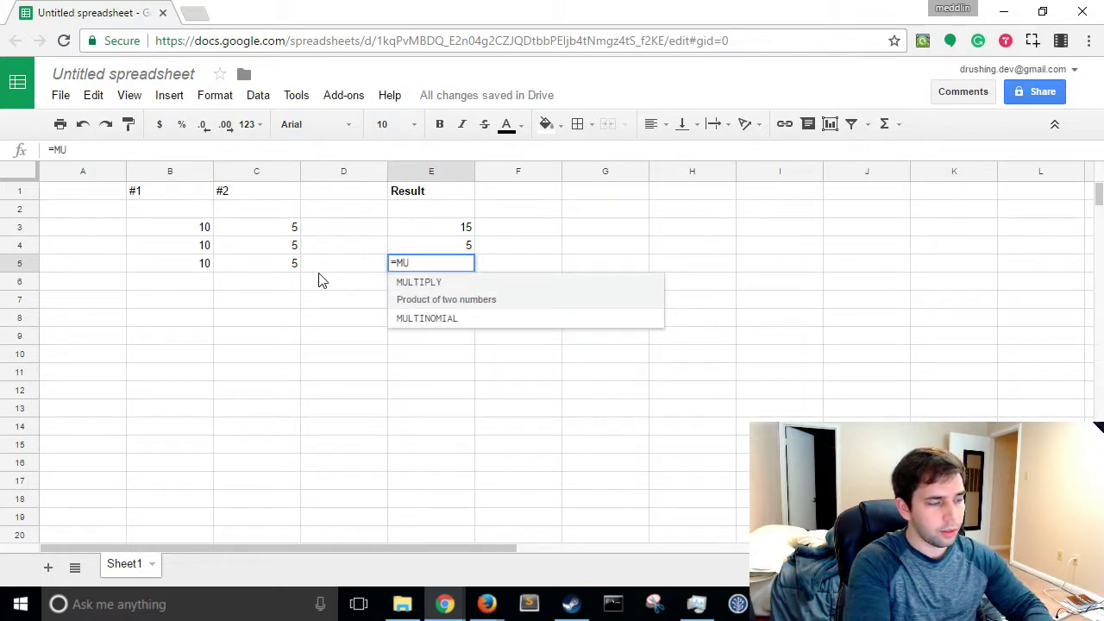
key(Tab)
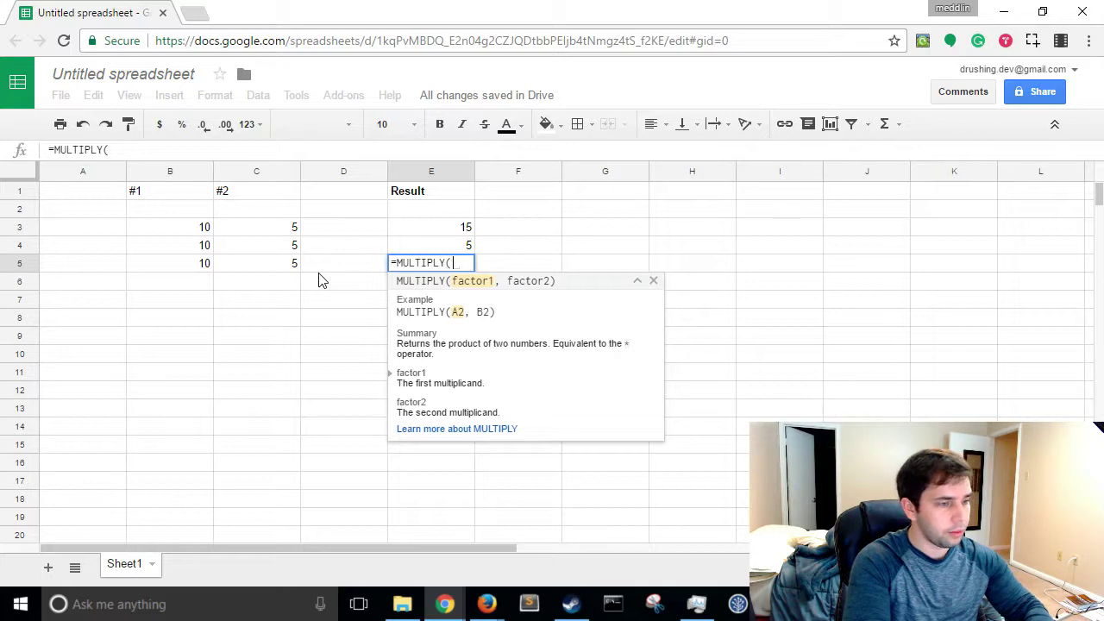
text(B5,C5)
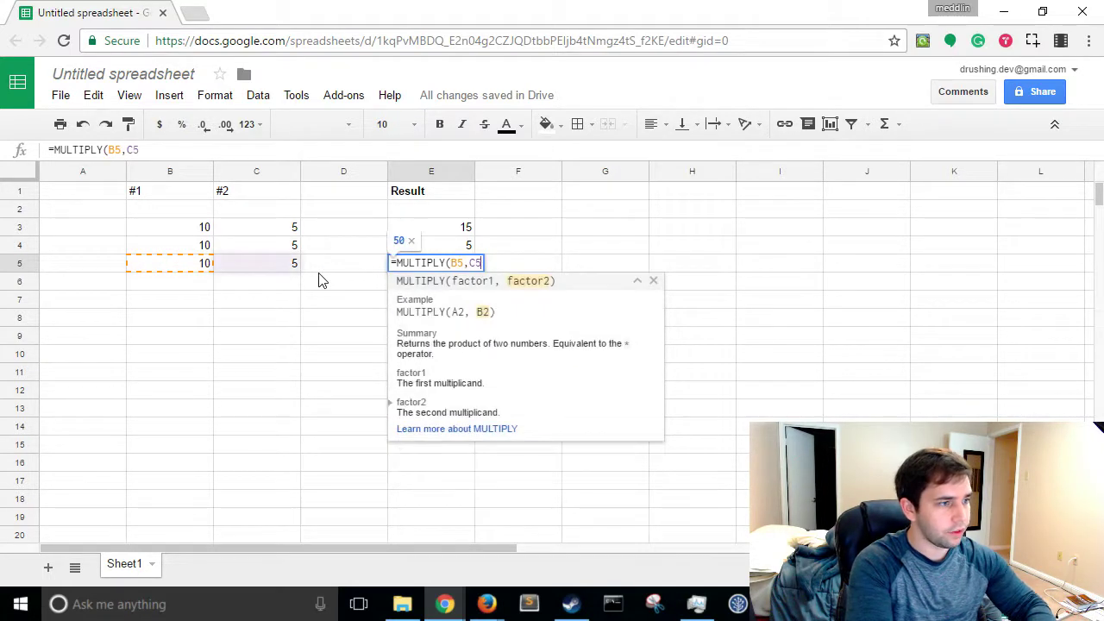
text())
key(Return)
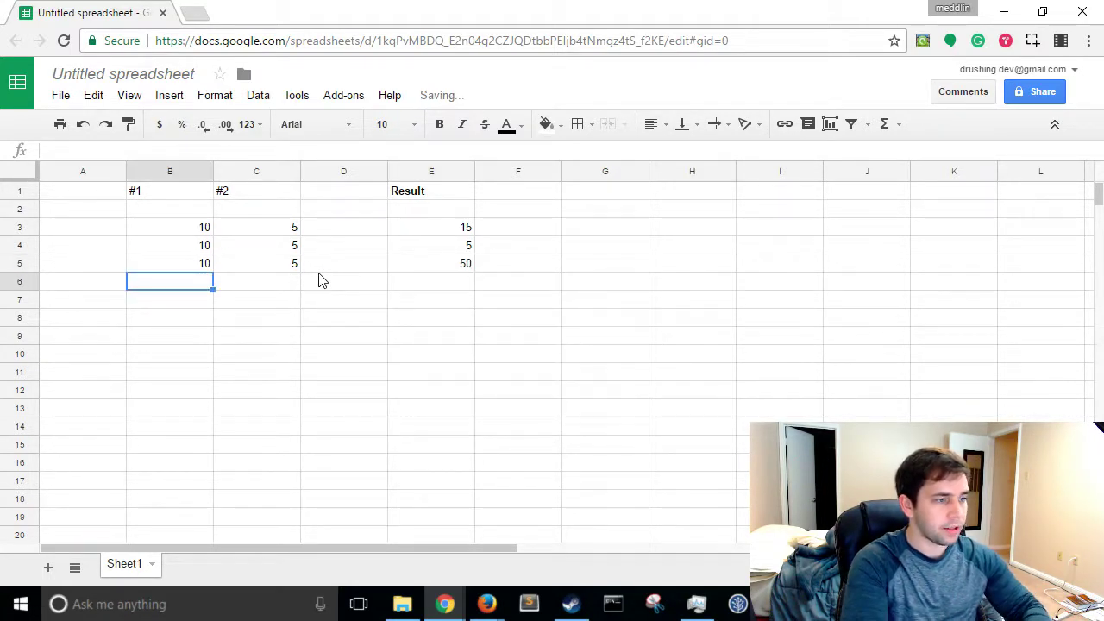
- Enter 10 in cell B6 and 5 in cell C6 as the fourth pair of numbers
text(10)
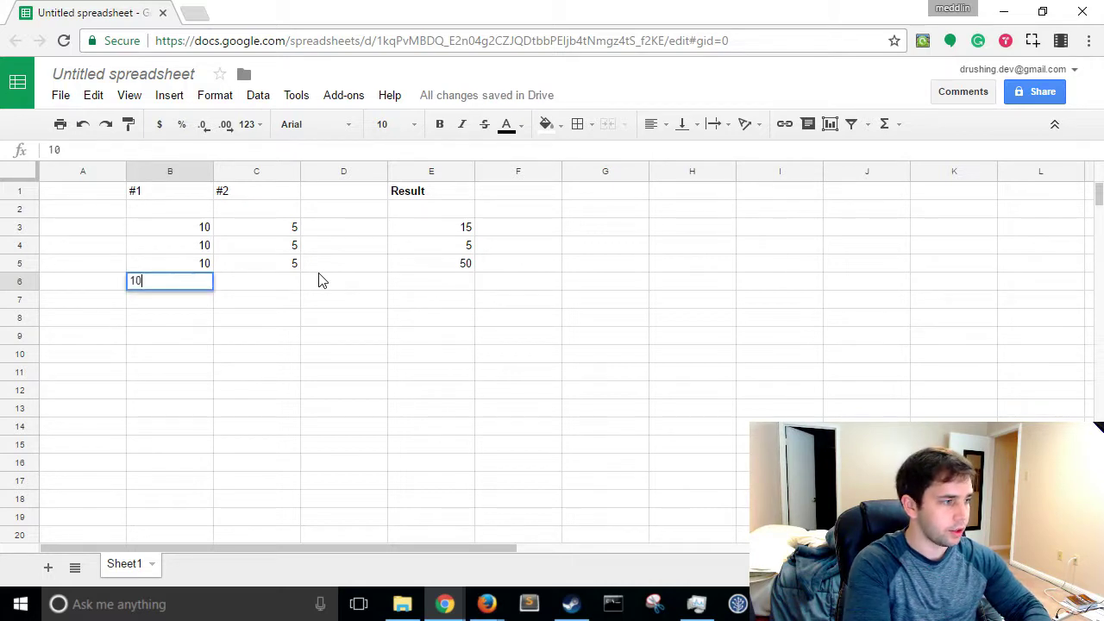
key(Tab)
text(5)
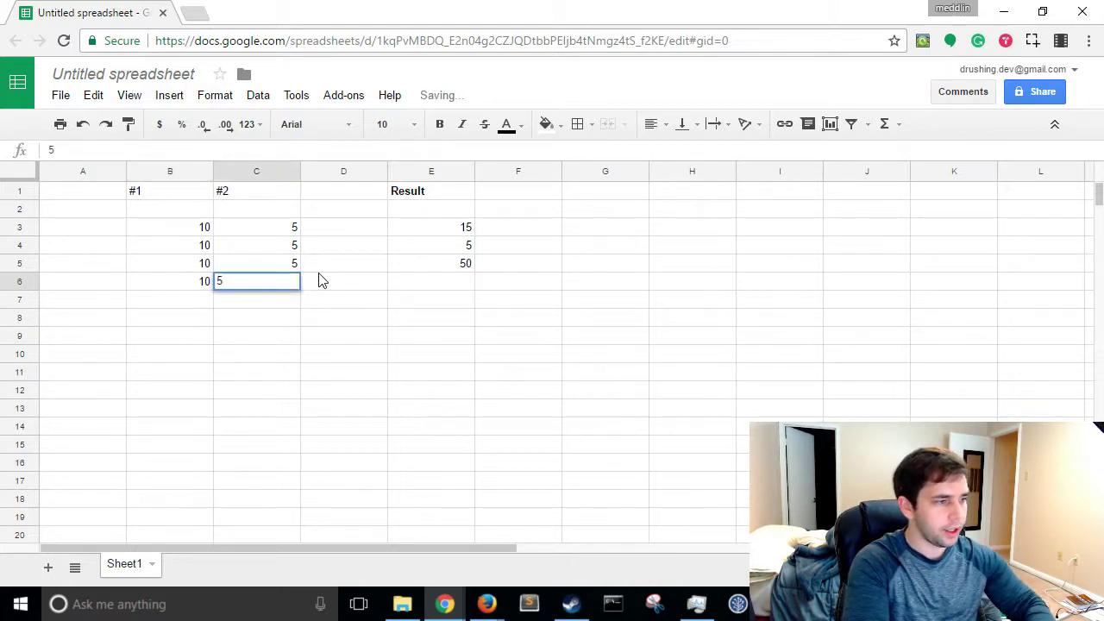
key(Tab)
- Start a formula in result cell E6 with the suggested DIVIDE function
key(Tab)
text(=)
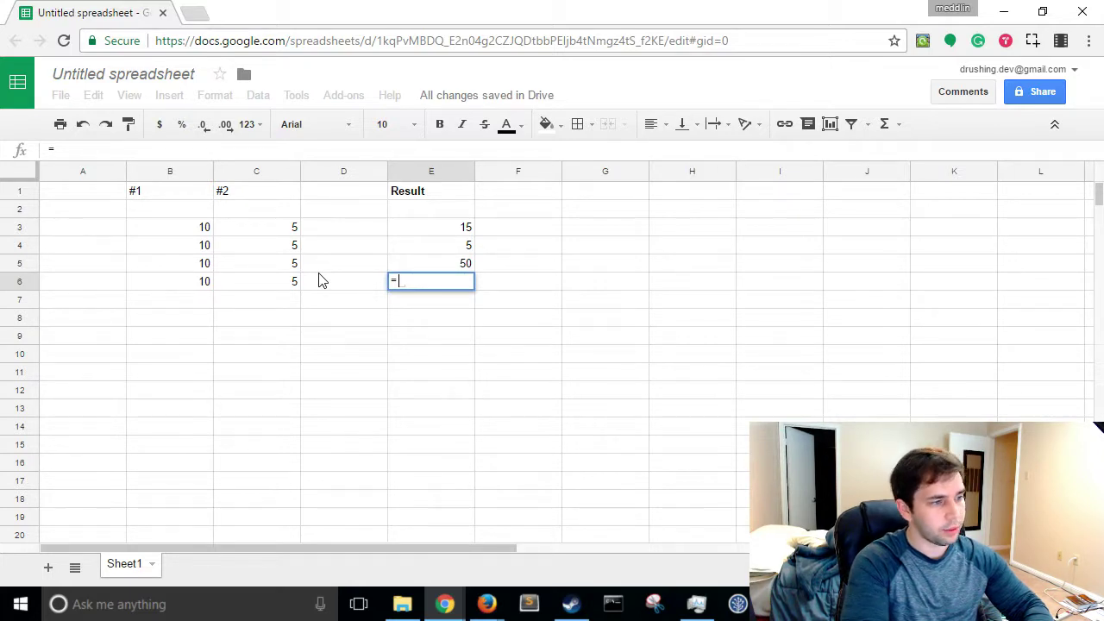
text(DIVI)
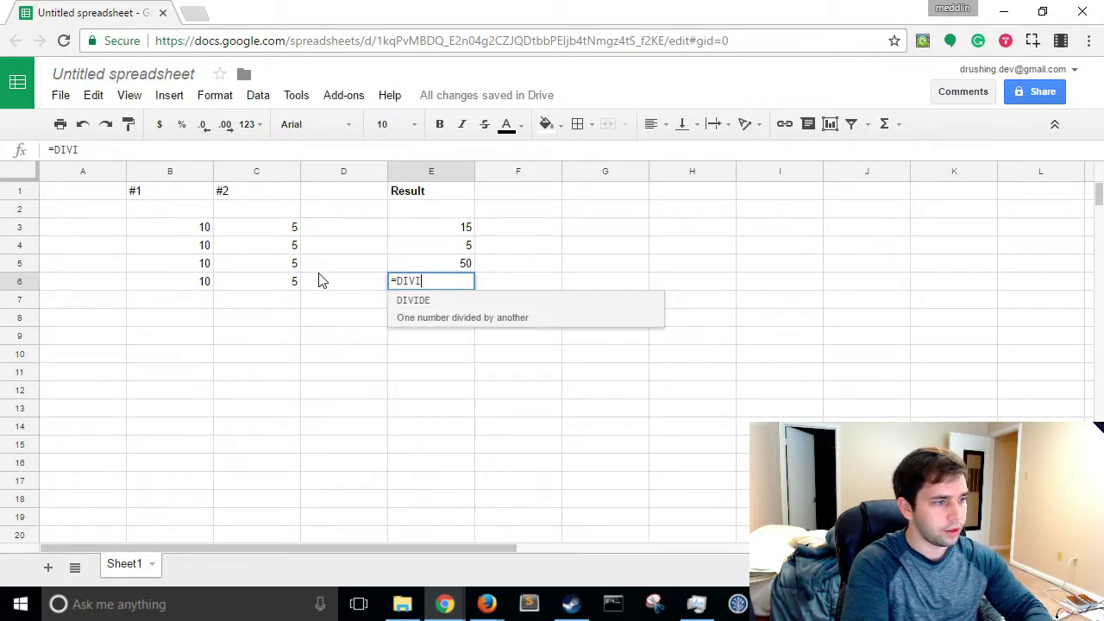
key(Tab)
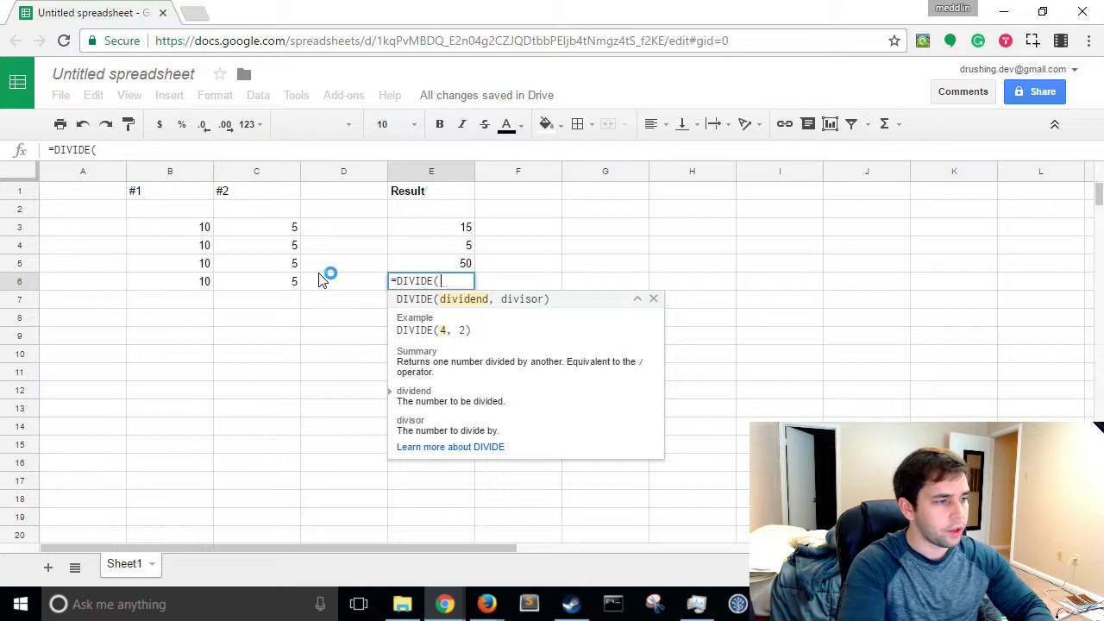
- Shorten the function name in E6 to DIV and then DI, picking DIVIDE from the suggestions each time
key(BackSpace)
key(BackSpace)
key(BackSpace)
key(BackSpace)
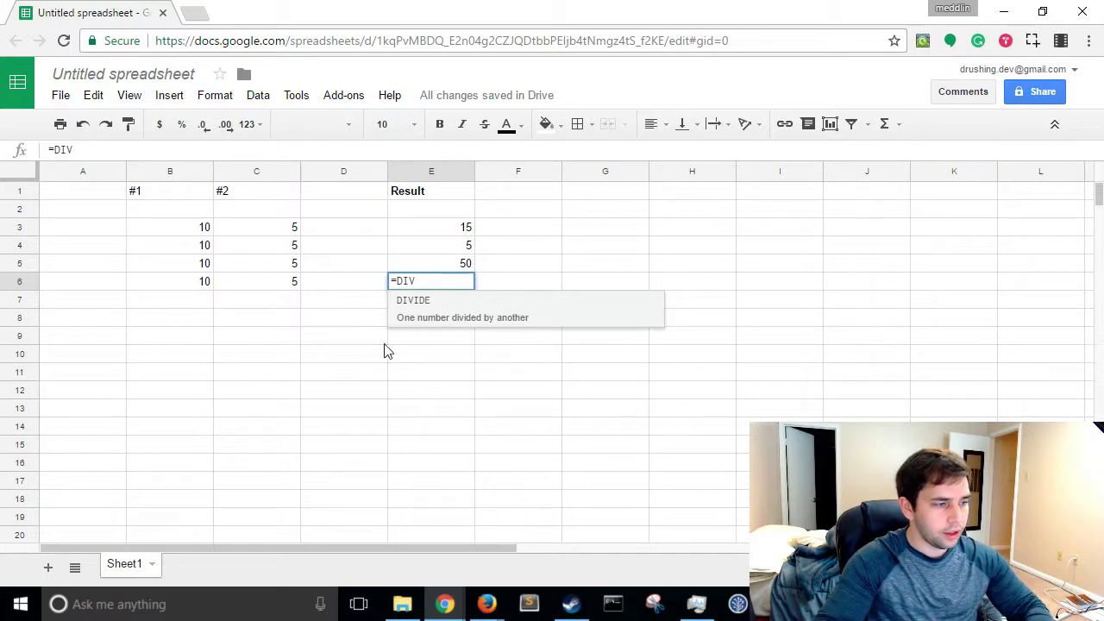
key(Tab)
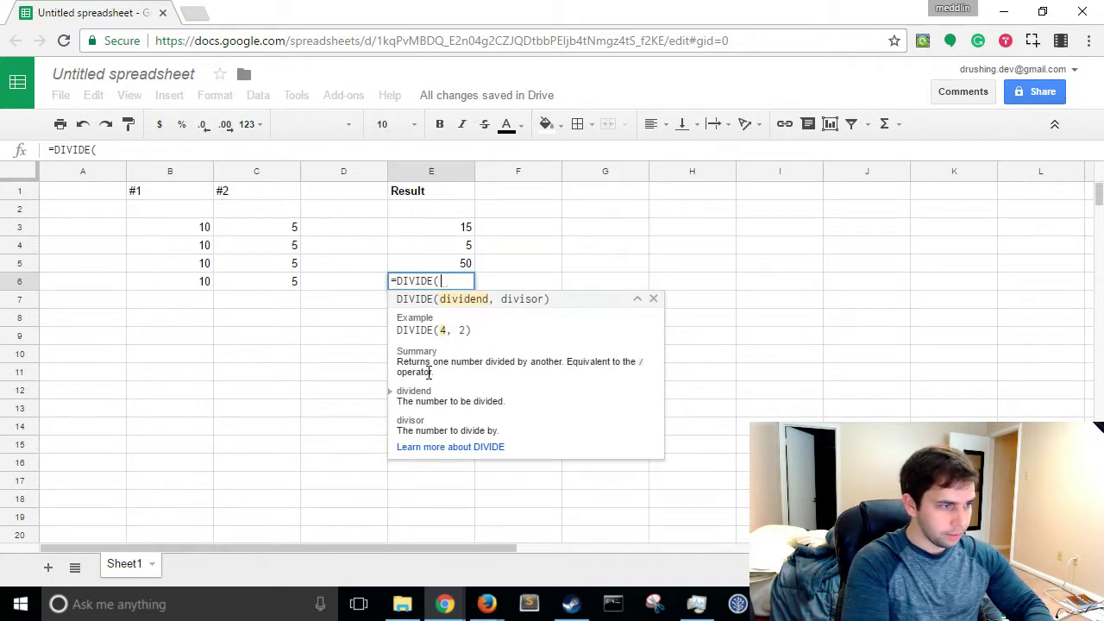
key(BackSpace)
key(BackSpace)
key(BackSpace)
key(BackSpace)
key(BackSpace)
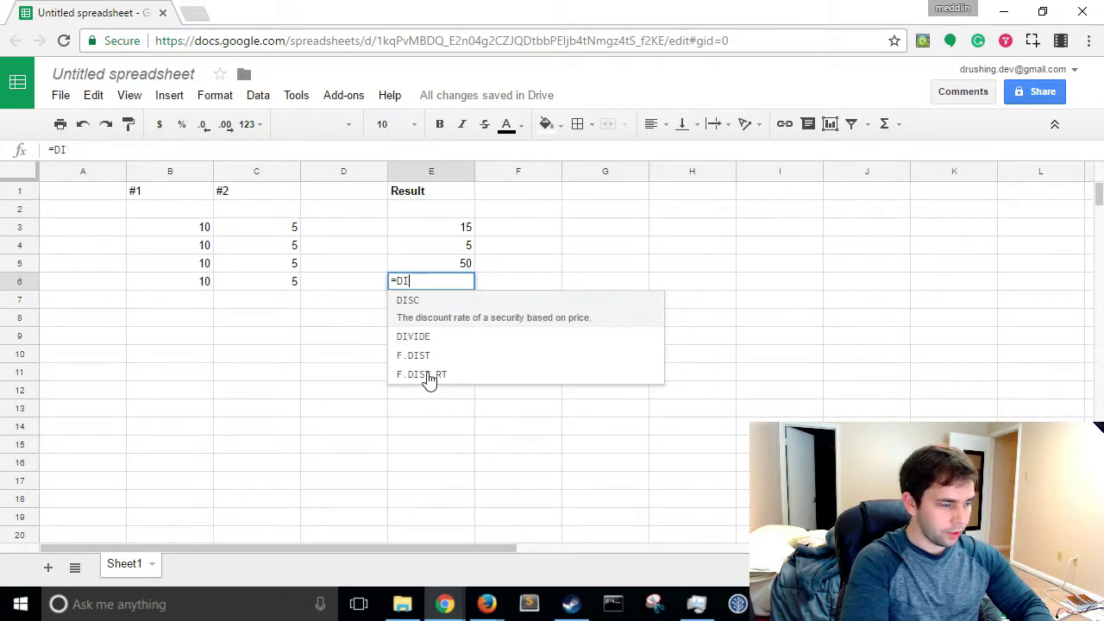
key(Down)
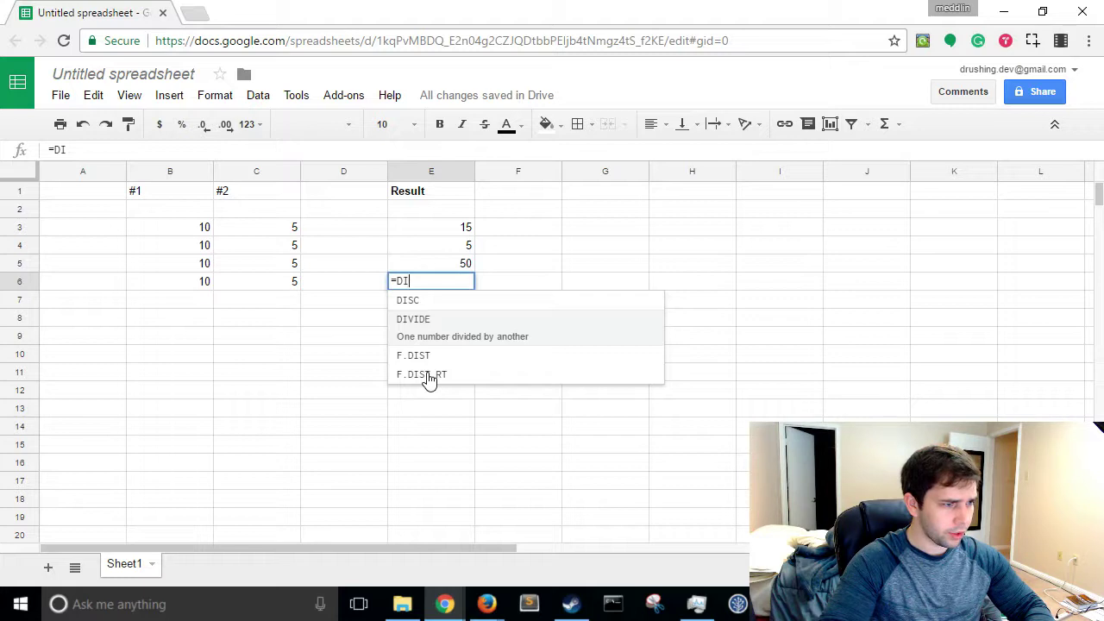
key(Tab)
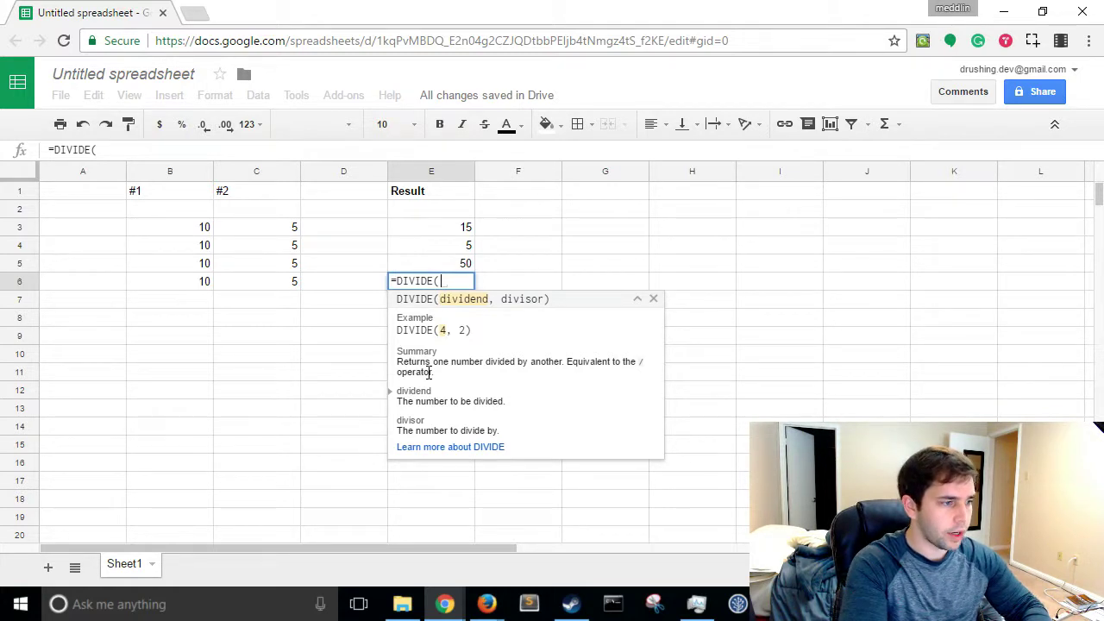
- Complete the division formula in E6 as =DIVIDE(B6,C6)
text(B6)
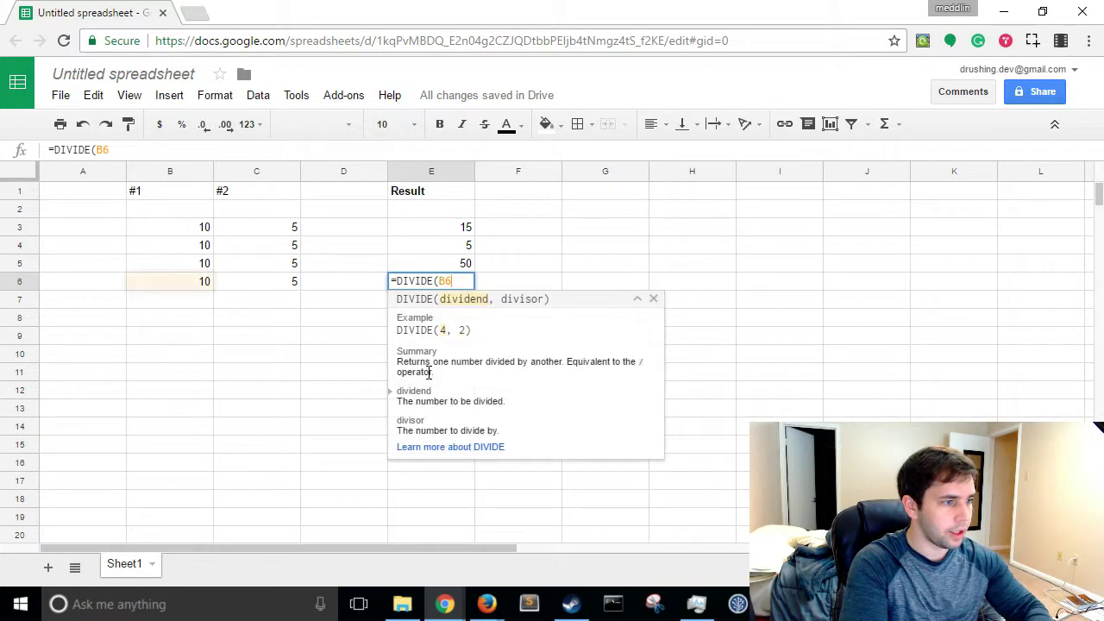
text(,C6))
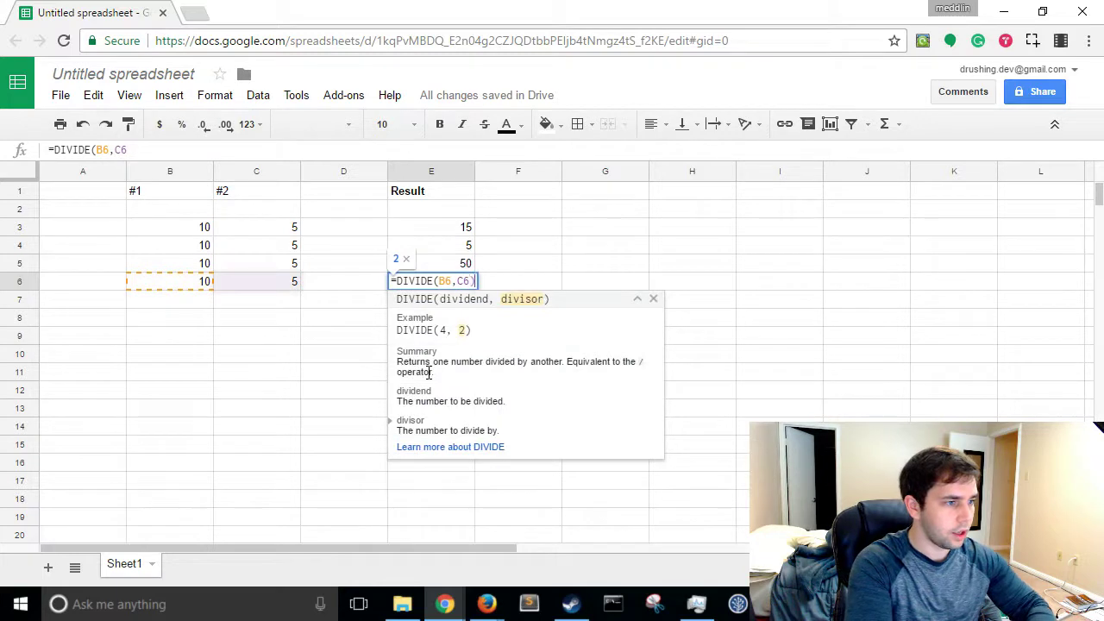
key(Return)
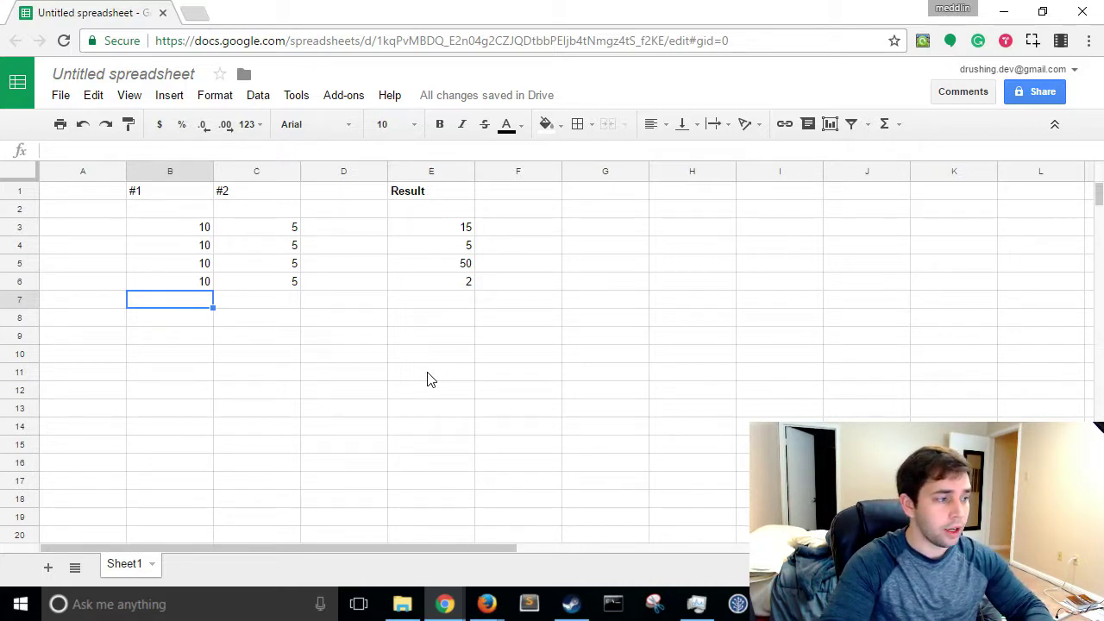
- Start a formula in cell D8 and browse the descriptions of the suggested functions beginning with C
key(Down)
key(Right)
key(Right)
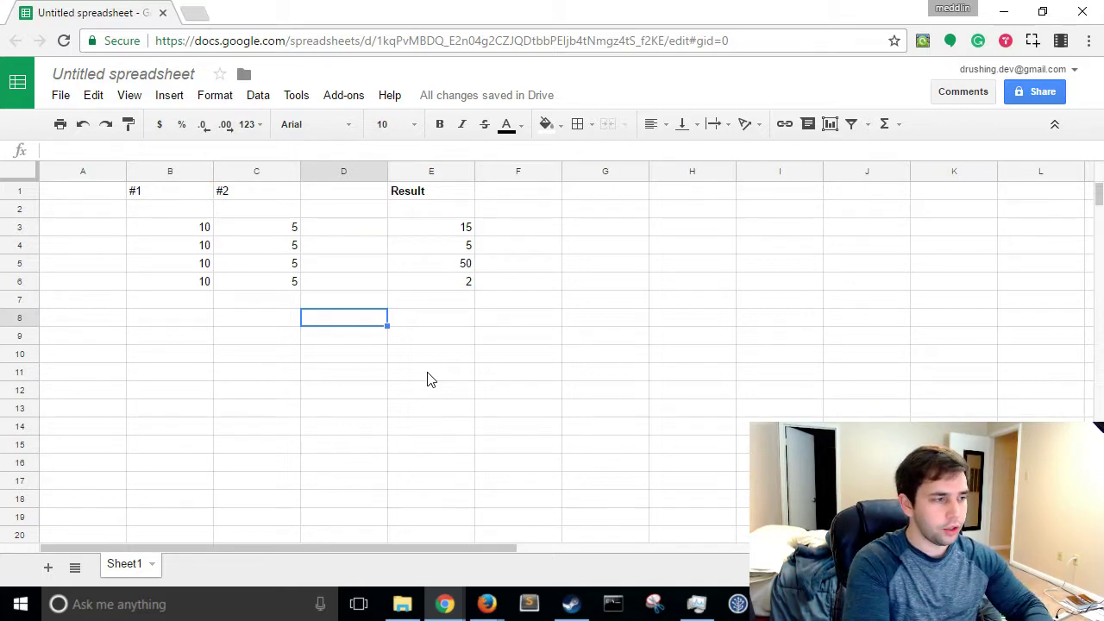
text(=)
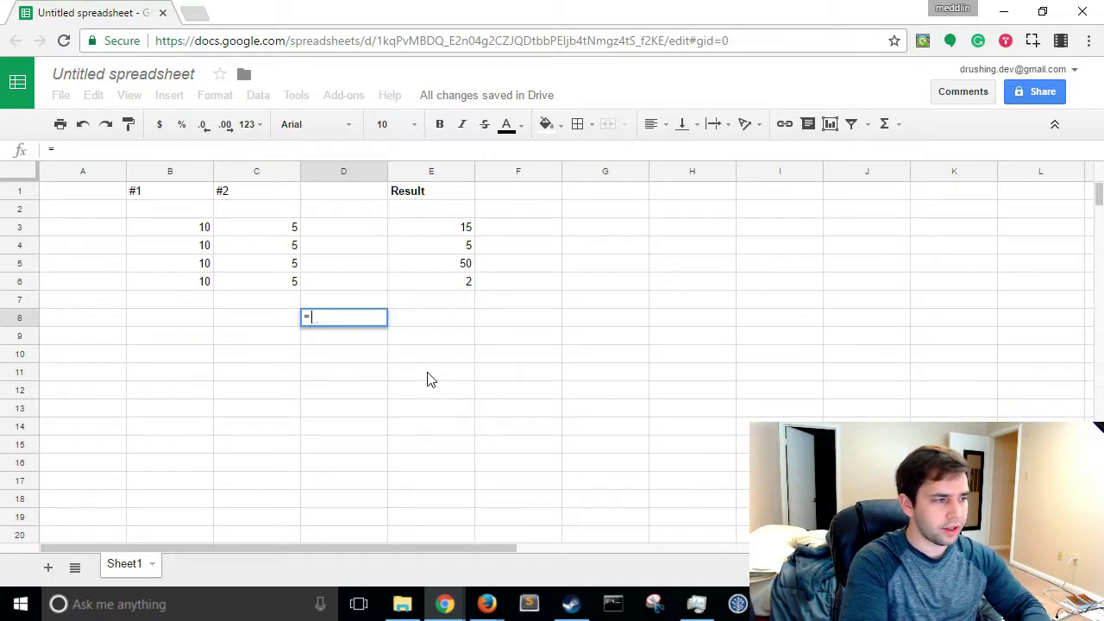
text(c)
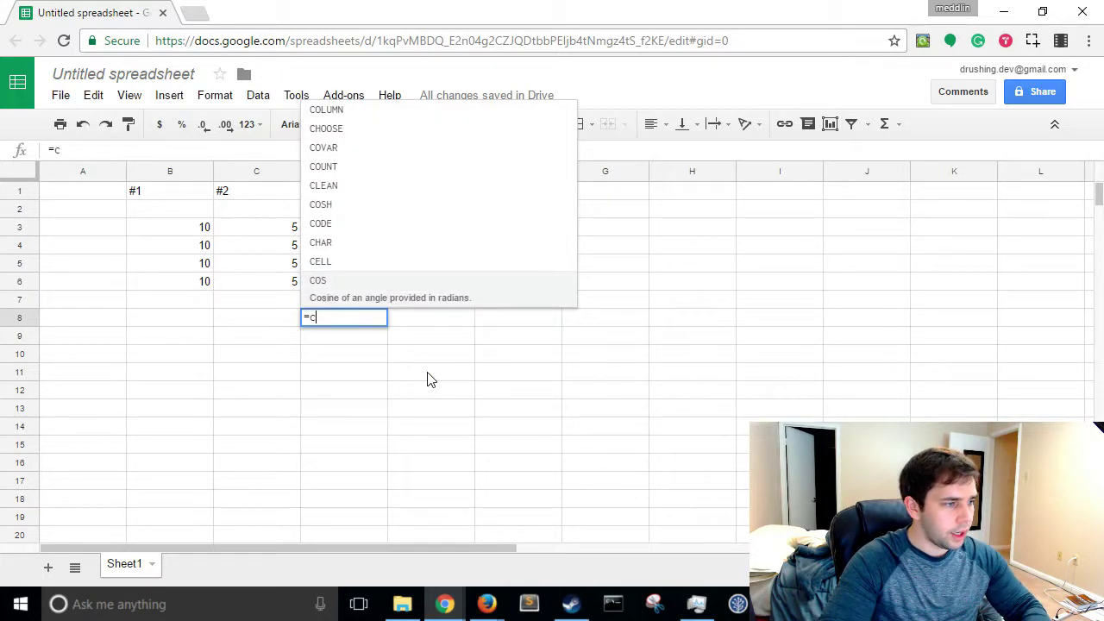
key(Up)
key(Up)
key(Up)
key(Up)
key(Up)
key(Up)
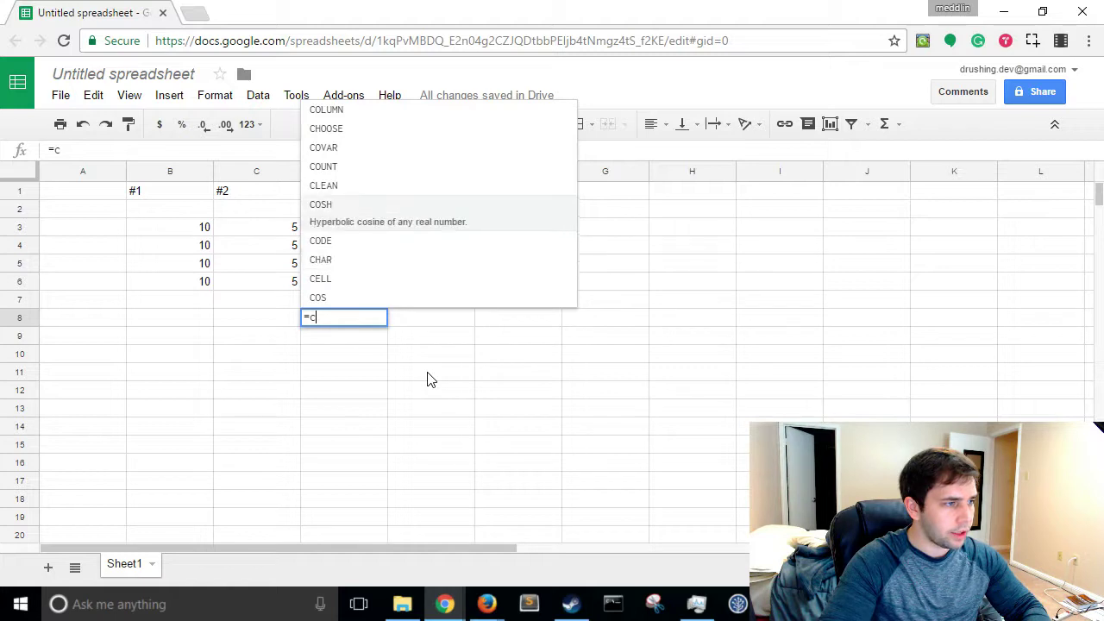
key(Up)
key(Up)
key(Up)
key(Down)
key(Down)
key(Down)
key(Down)
key(Down)
key(Down)
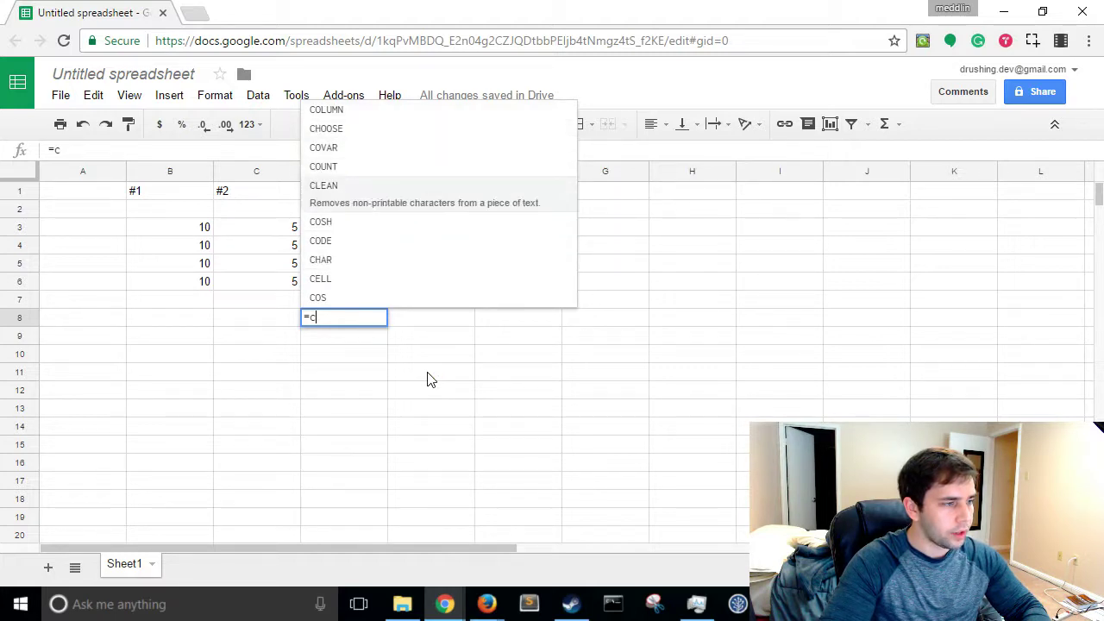
key(Down)
key(Down)
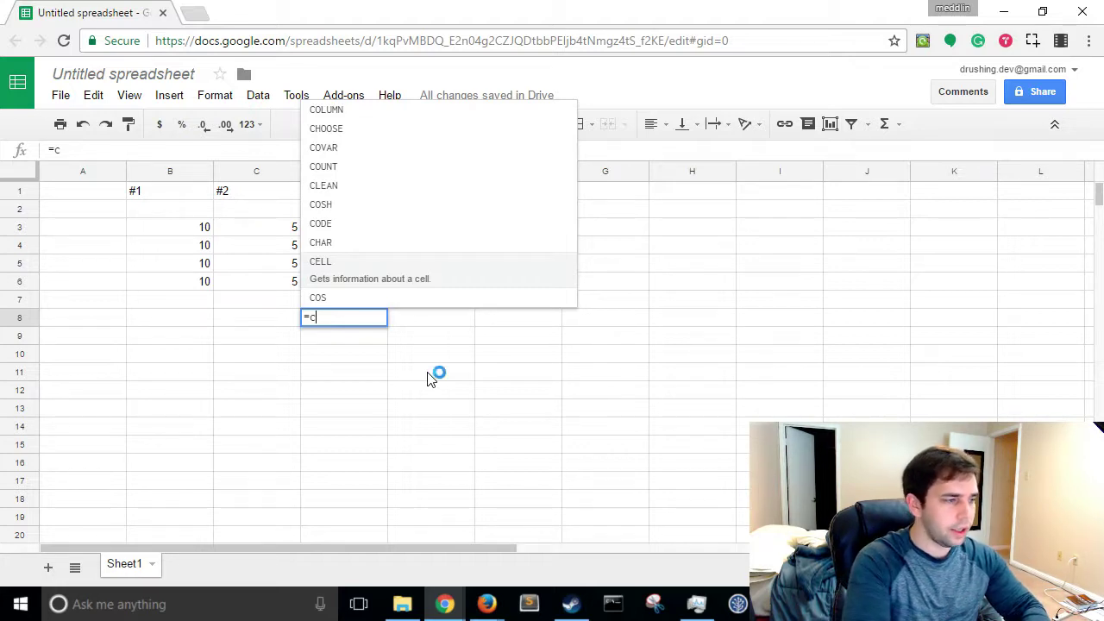
- Narrow the D8 function suggestions to names beginning with CO and examine the list from COS to COUNTA
text(O)
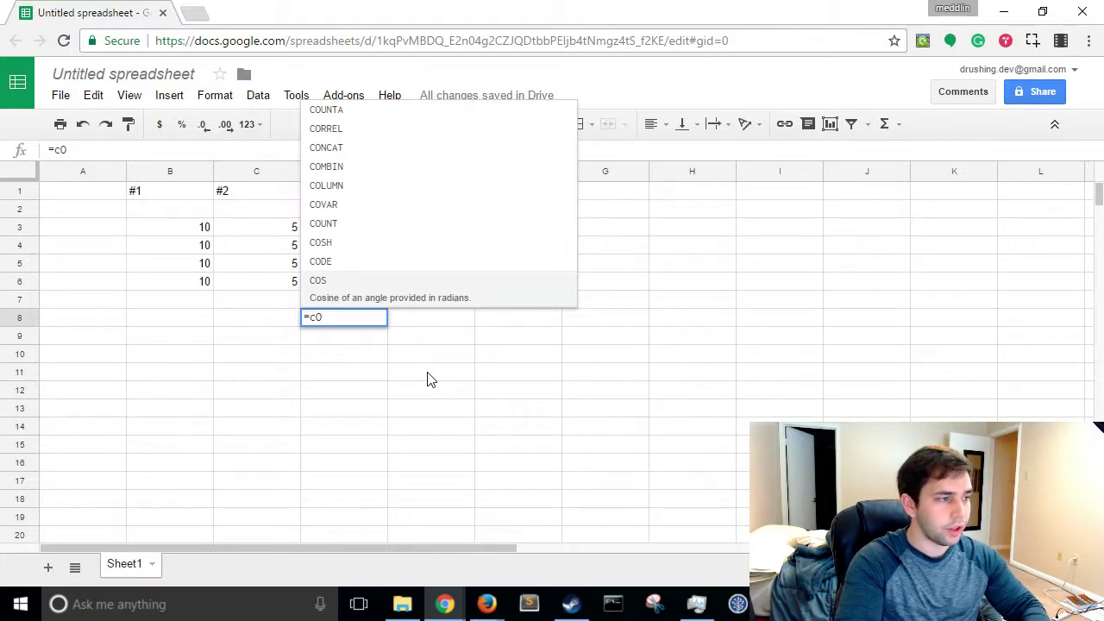
key(Up)
key(Up)
key(Up)
key(Up)
key(Up)
key(Up)
key(Up)
key(Up)
key(Up)
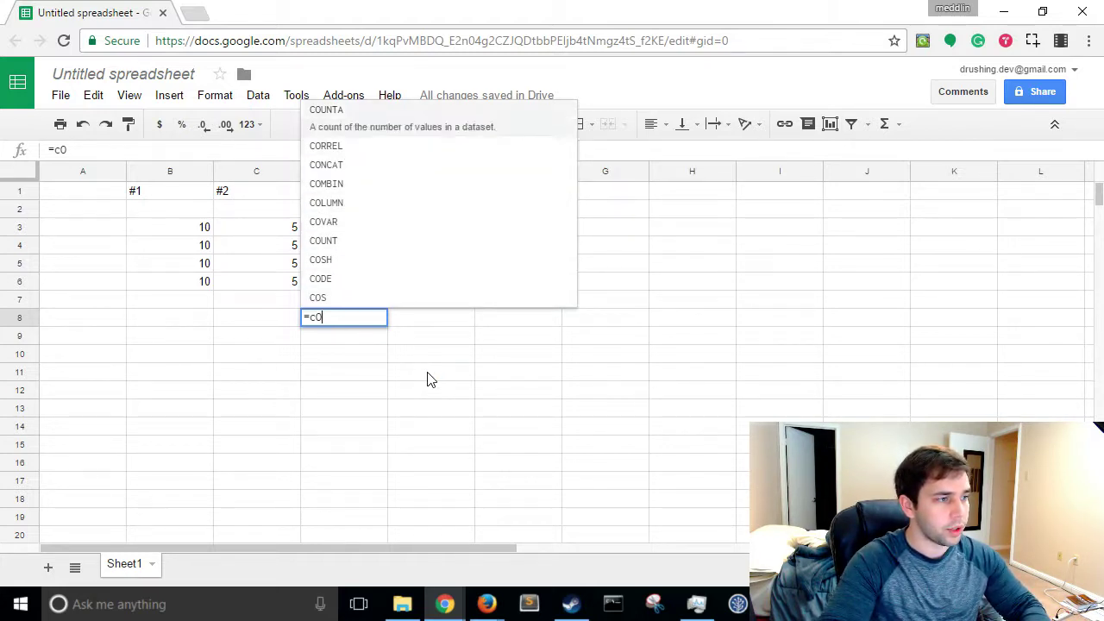
key(Down)
key(Down)
key(Down)
key(Down)
key(Down)
key(Down)
key(Down)
key(Down)
key(Down)
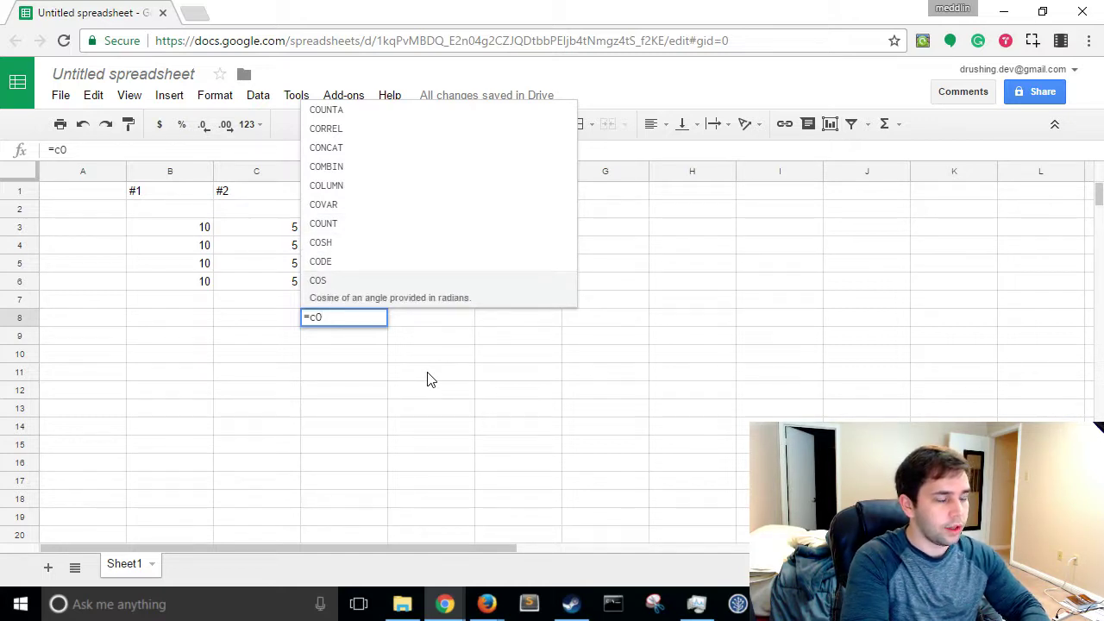
- Narrow the suggestions to COS, compare the COSH and COS descriptions, and discard the unfinished formula in D8
text(s)
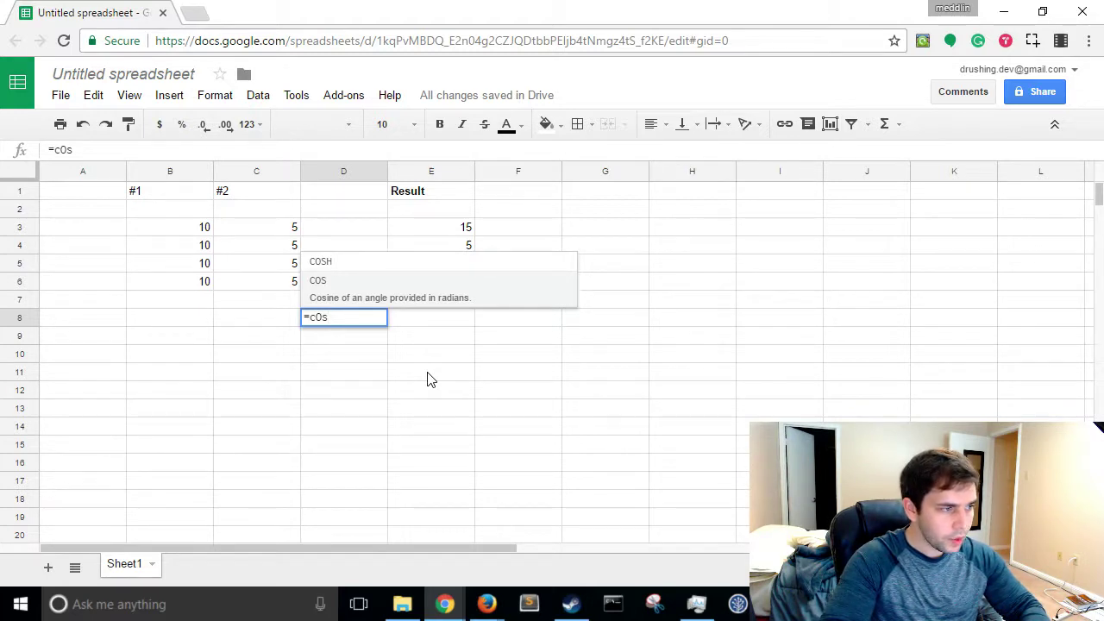
key(Up)
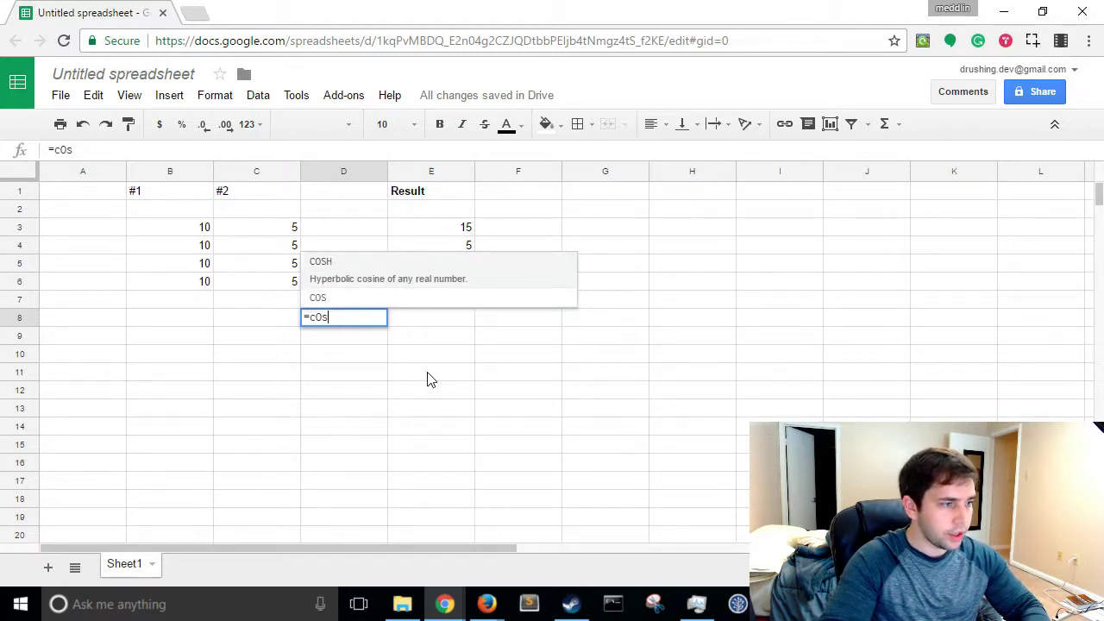
key(Down)
key(Up)
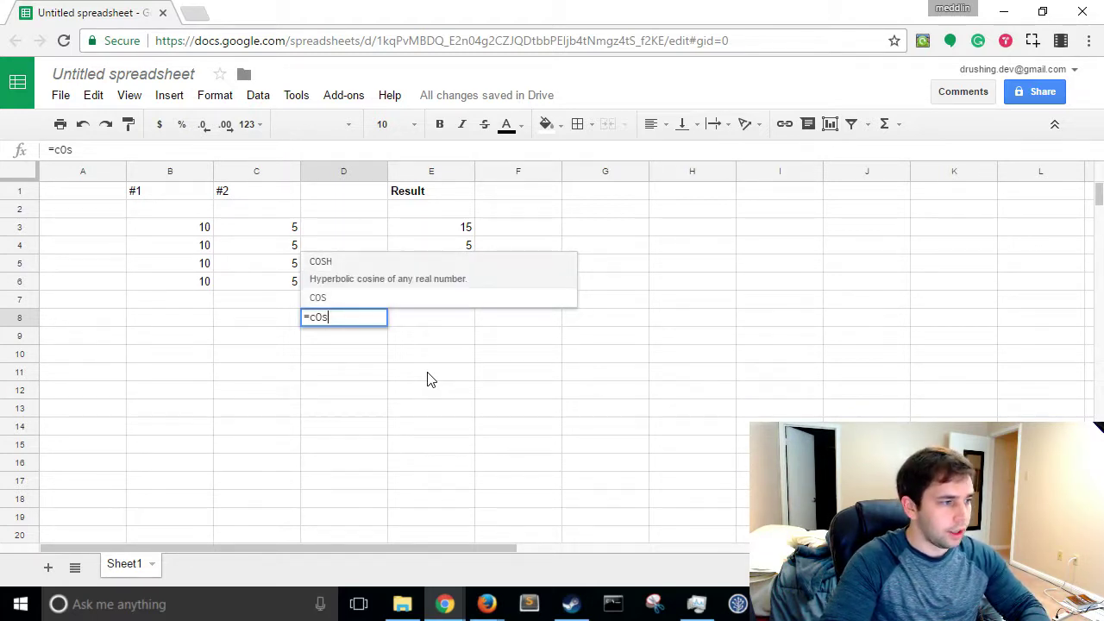
key(Down)
key(Up)
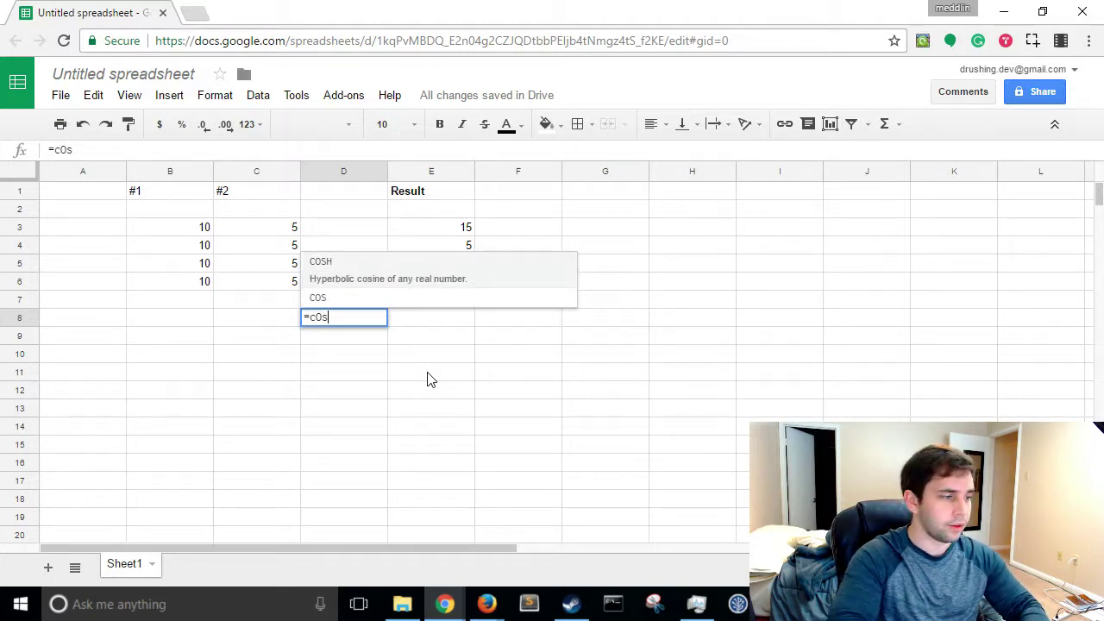
key(BackSpace)
key(BackSpace)
key(Escape)
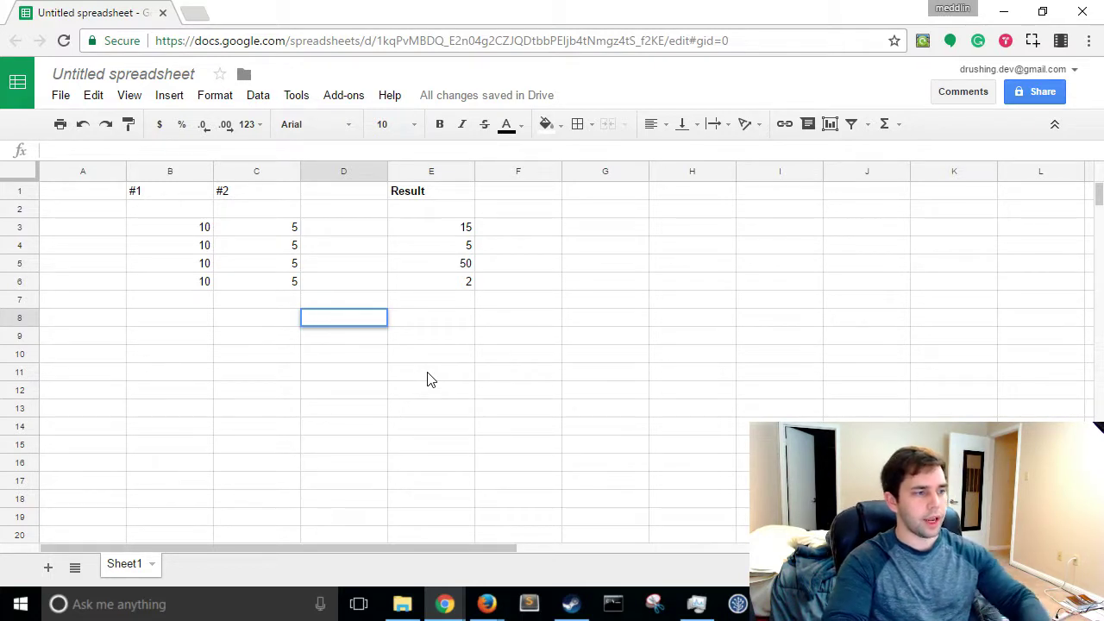
key(Return)
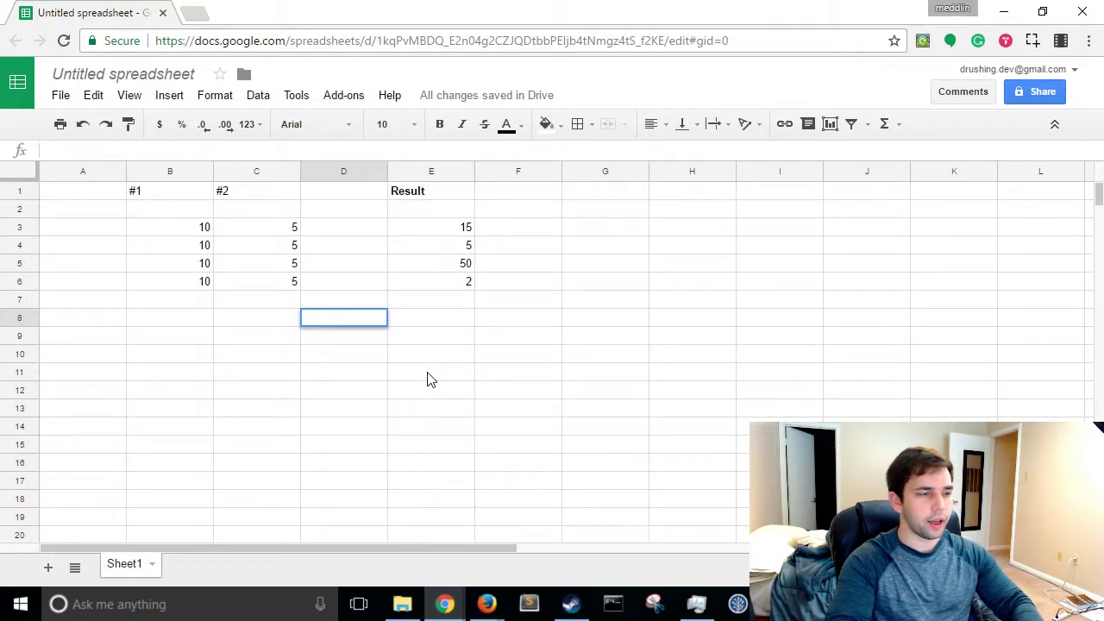